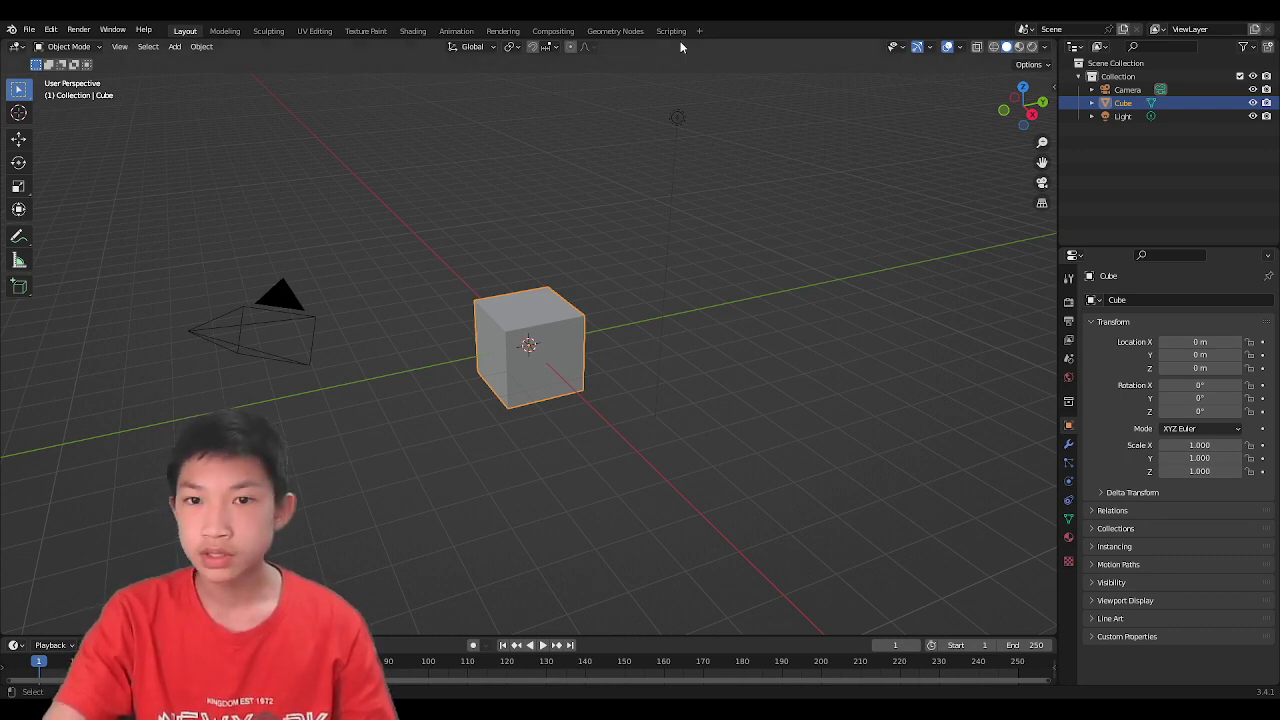
Step: Switch to the Geometry Nodes workspace without the spreadsheet area and create a new geometry node tree for the cube
{"action": "left_click", "coordinate": [616, 31]}
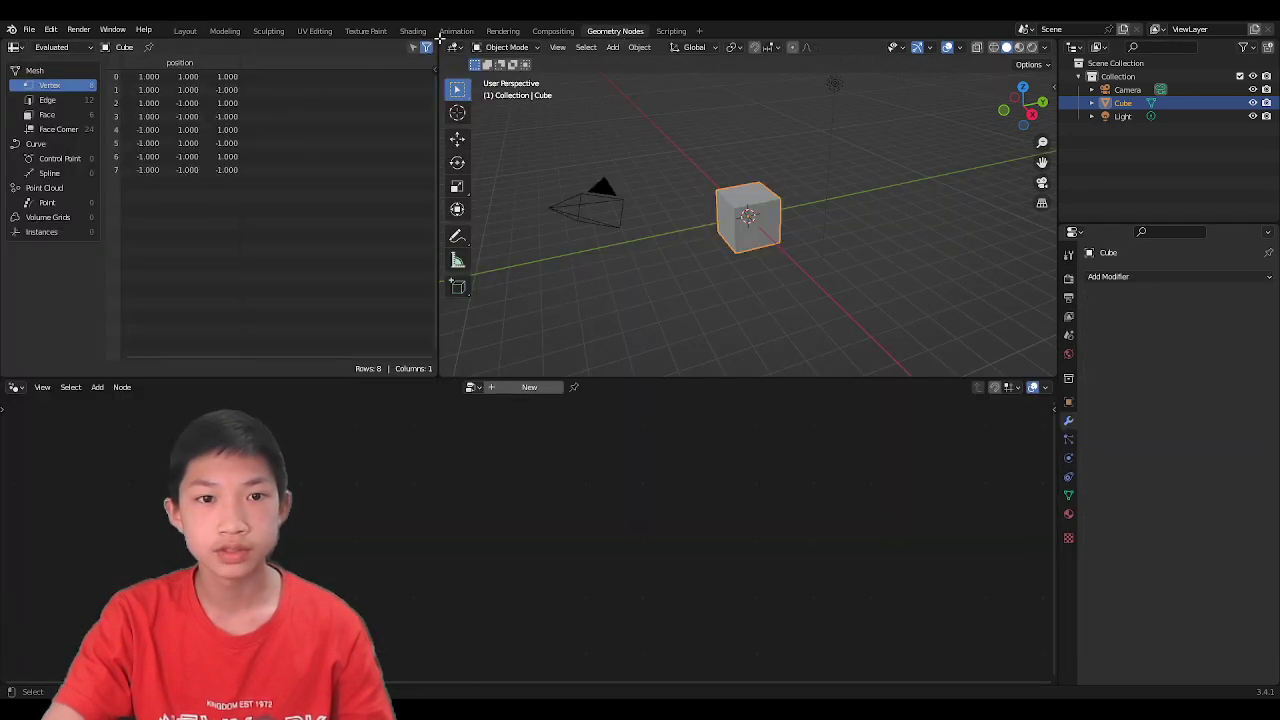
{"action": "left_click_drag", "start_coordinate": [443, 42], "coordinate": [346, 62]}
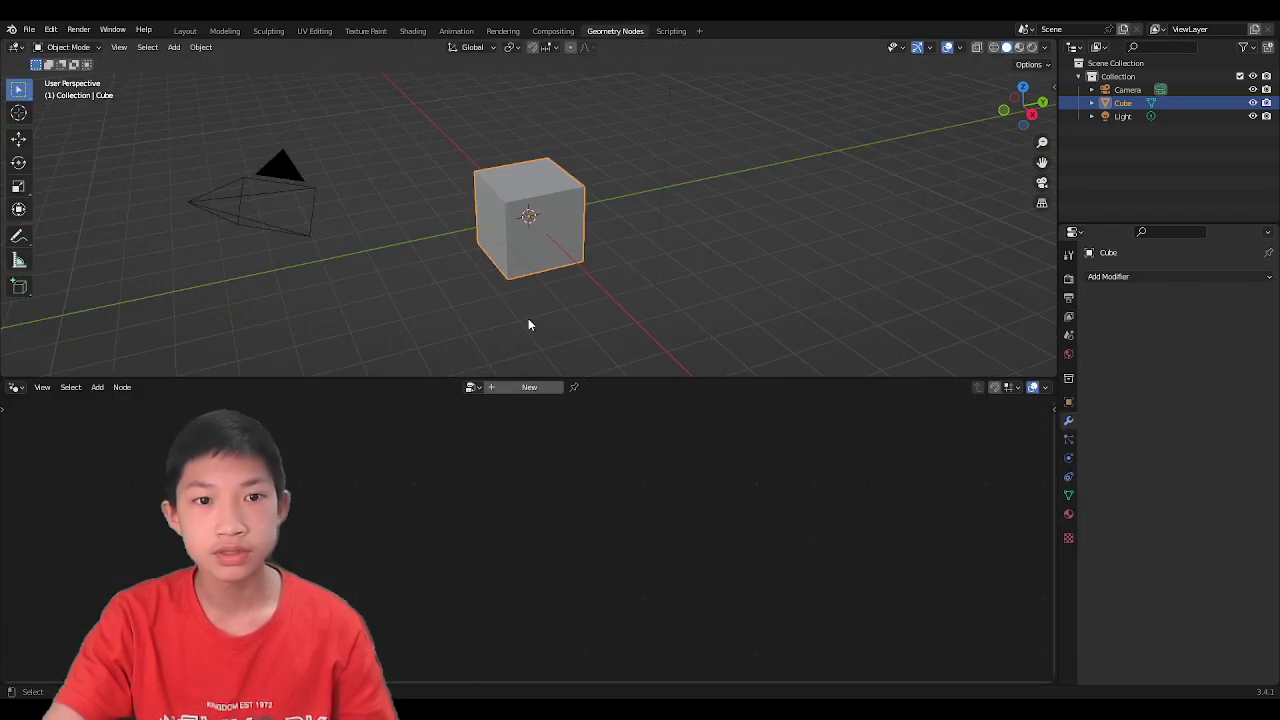
{"action": "left_click", "coordinate": [528, 387]}
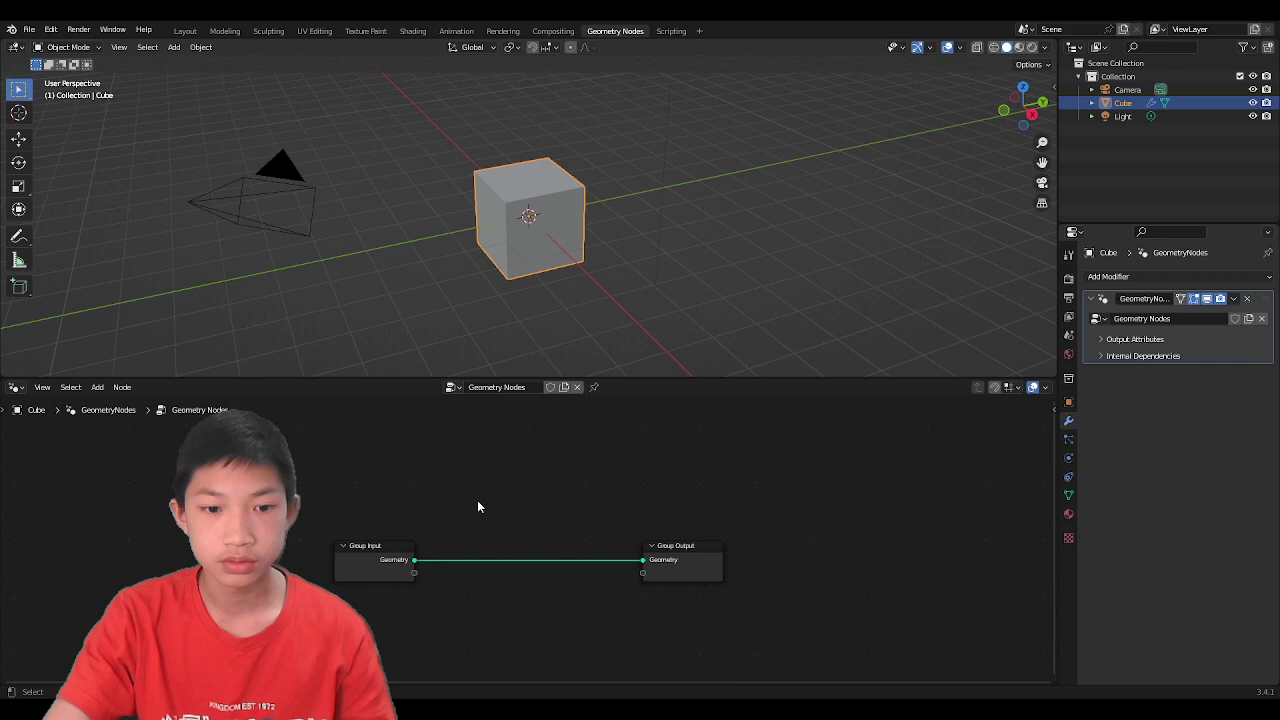
Step: Search for the Scale Elements node and place it above the link between Group Input and Group Output
{"action": "scroll", "coordinate": [499, 507], "scroll_direction": "up", "scroll_amount": 4}
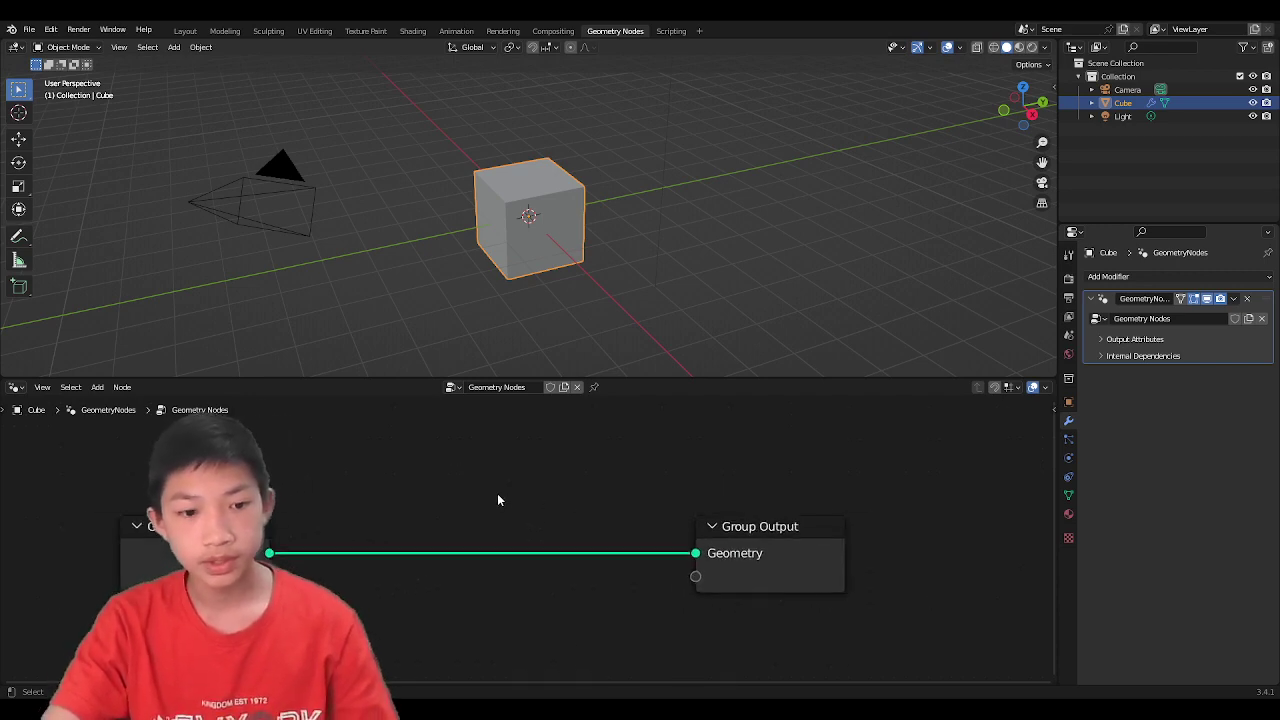
{"action": "key", "text": "shift+a"}
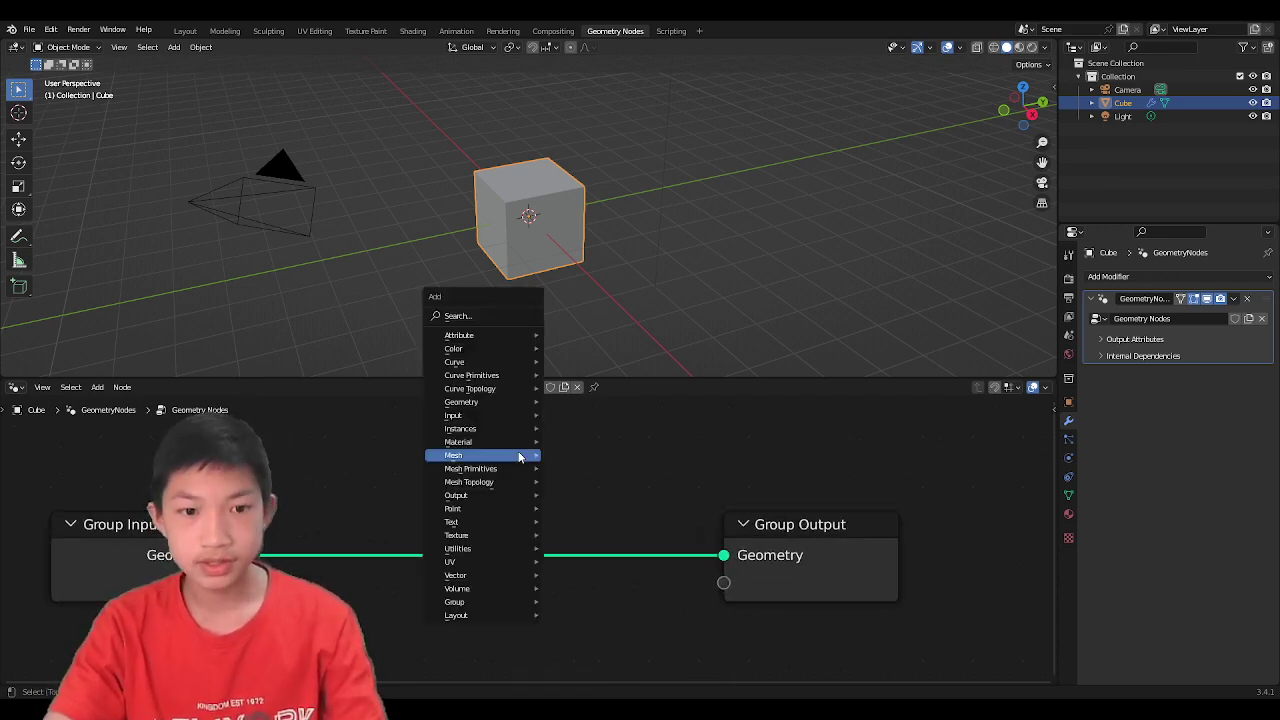
{"action": "left_click", "coordinate": [480, 314]}
{"action": "type", "text": "sca"}
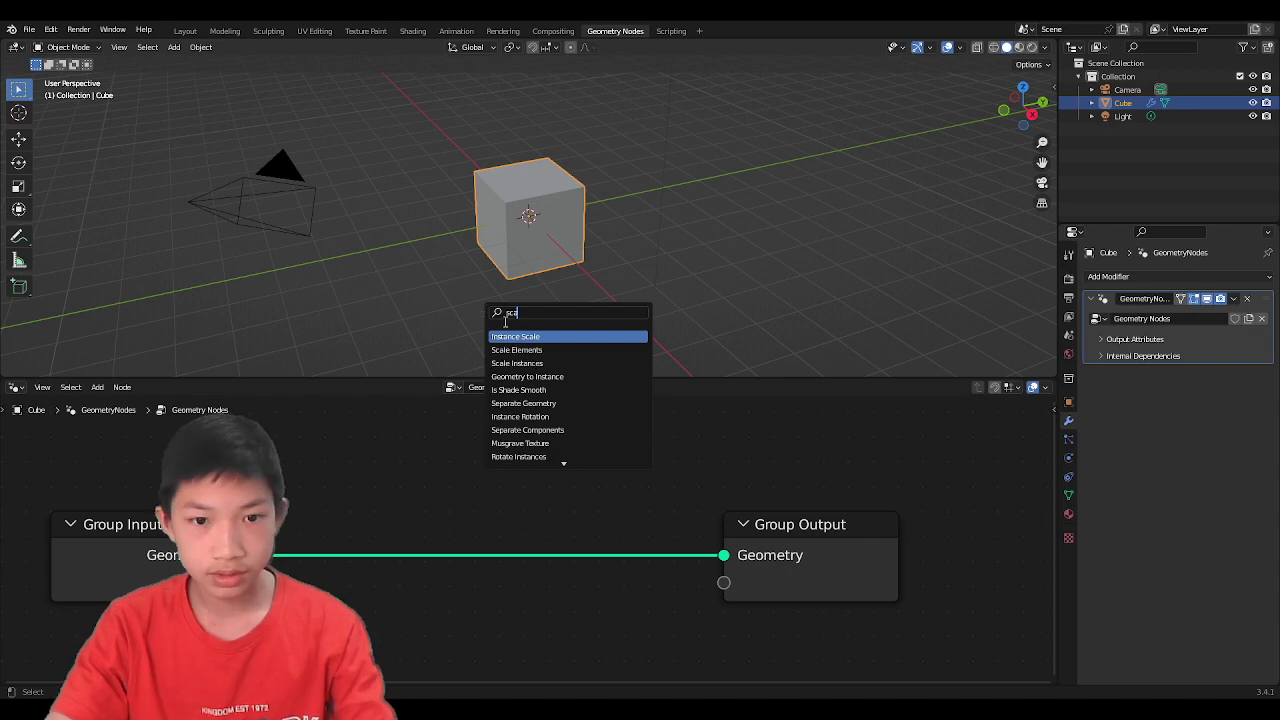
{"action": "left_click", "coordinate": [517, 349]}
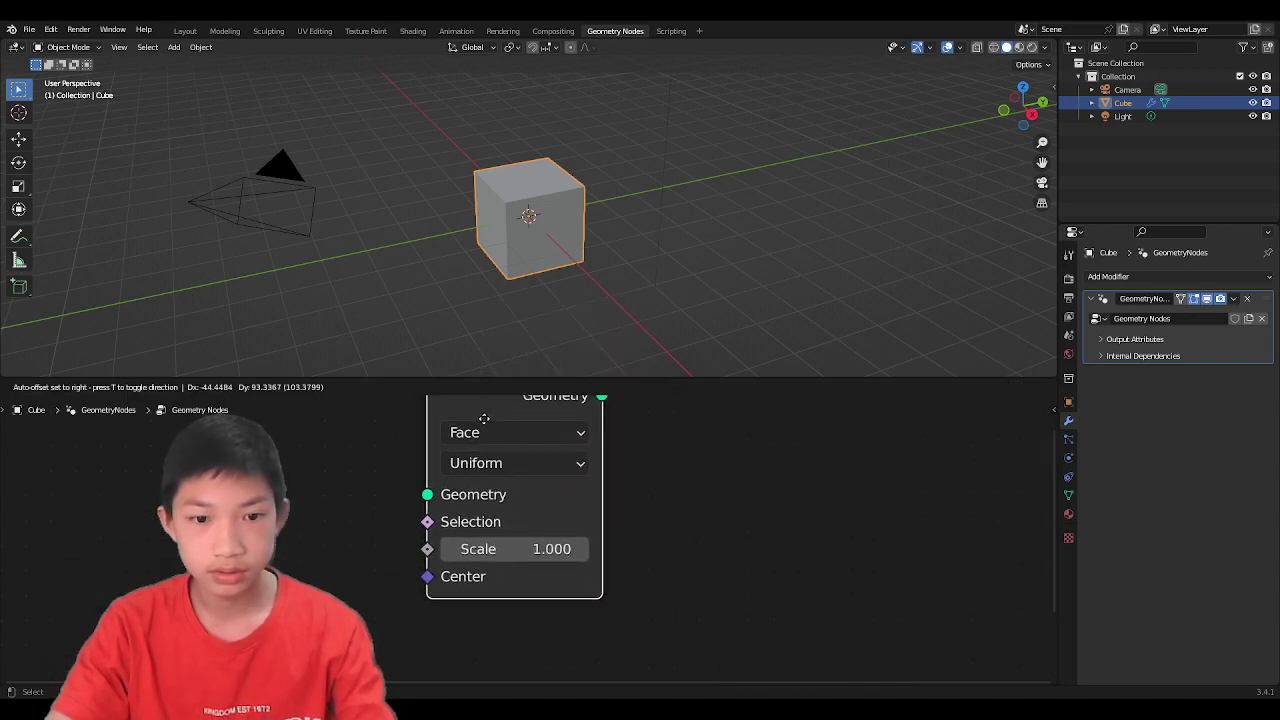
{"action": "scroll", "coordinate": [508, 534], "scroll_direction": "down", "scroll_amount": 3}
{"action": "scroll", "coordinate": [523, 517], "scroll_direction": "up", "scroll_amount": 2}
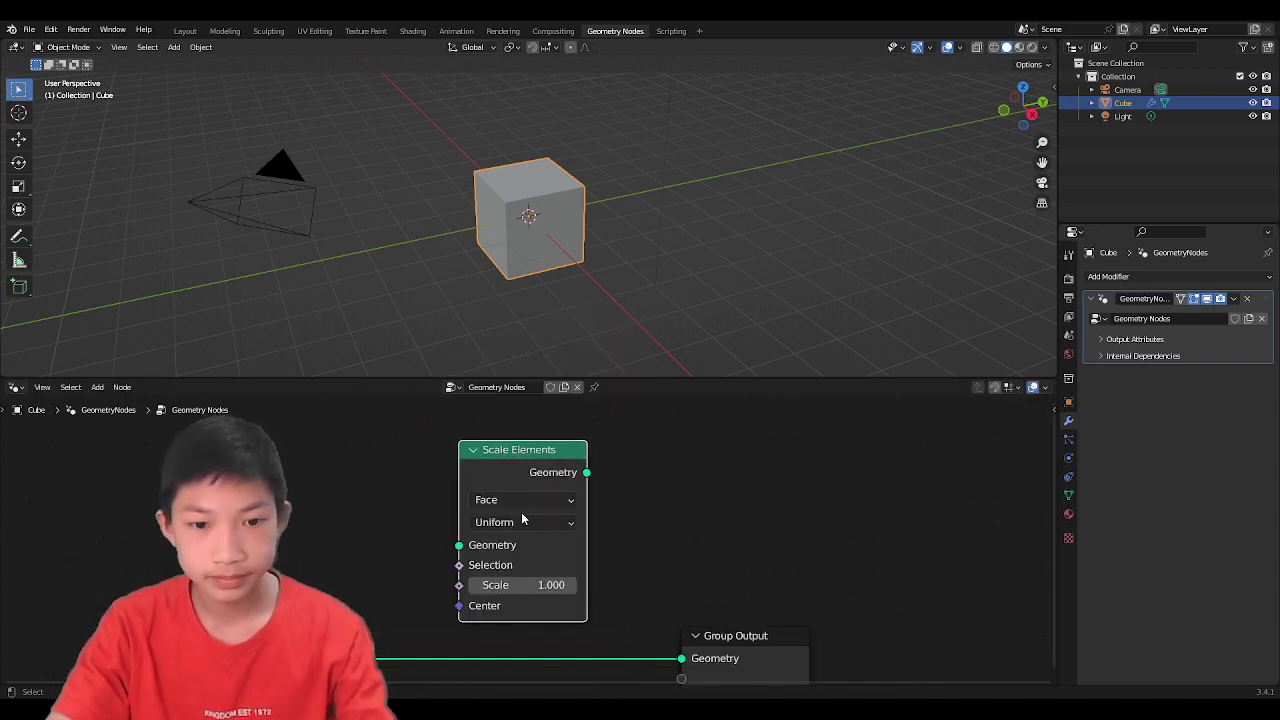
{"action": "left_click", "coordinate": [505, 477]}
Step: Insert the Scale Elements node into the geometry link between Group Input and Group Output
{"action": "scroll", "coordinate": [506, 494], "scroll_direction": "up", "scroll_amount": 3}
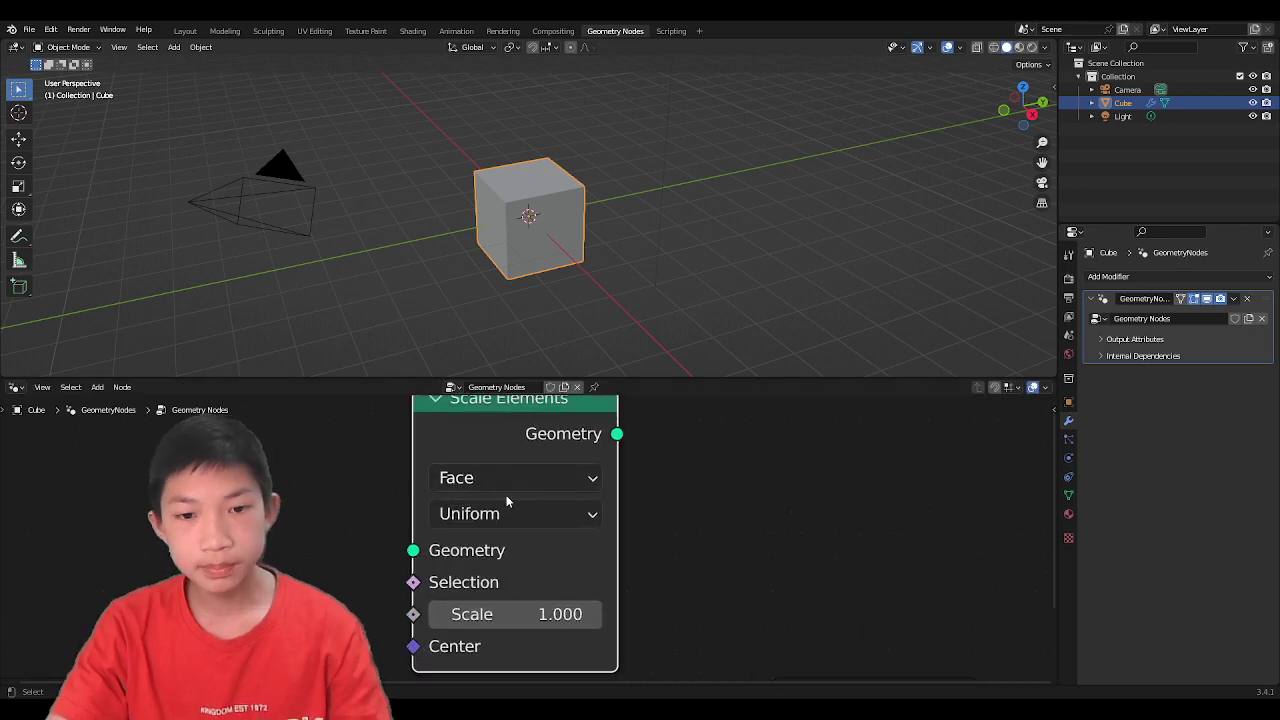
{"action": "middle_click_drag", "start_coordinate": [509, 269], "coordinate": [556, 452]}
{"action": "middle_click_drag", "start_coordinate": [566, 286], "coordinate": [566, 511]}
{"action": "scroll", "coordinate": [557, 503], "scroll_direction": "down", "scroll_amount": 3}
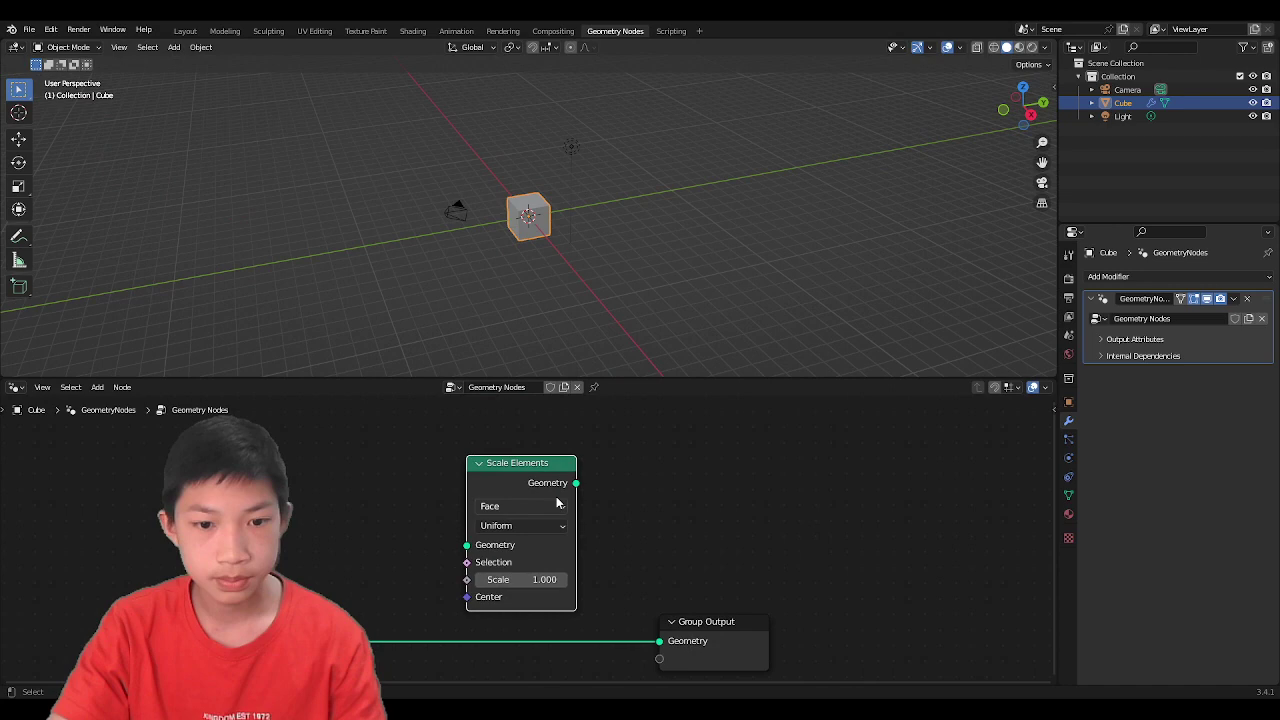
{"action": "left_click_drag", "start_coordinate": [507, 477], "coordinate": [484, 558]}
{"action": "scroll", "coordinate": [480, 585], "scroll_direction": "up", "scroll_amount": 3}
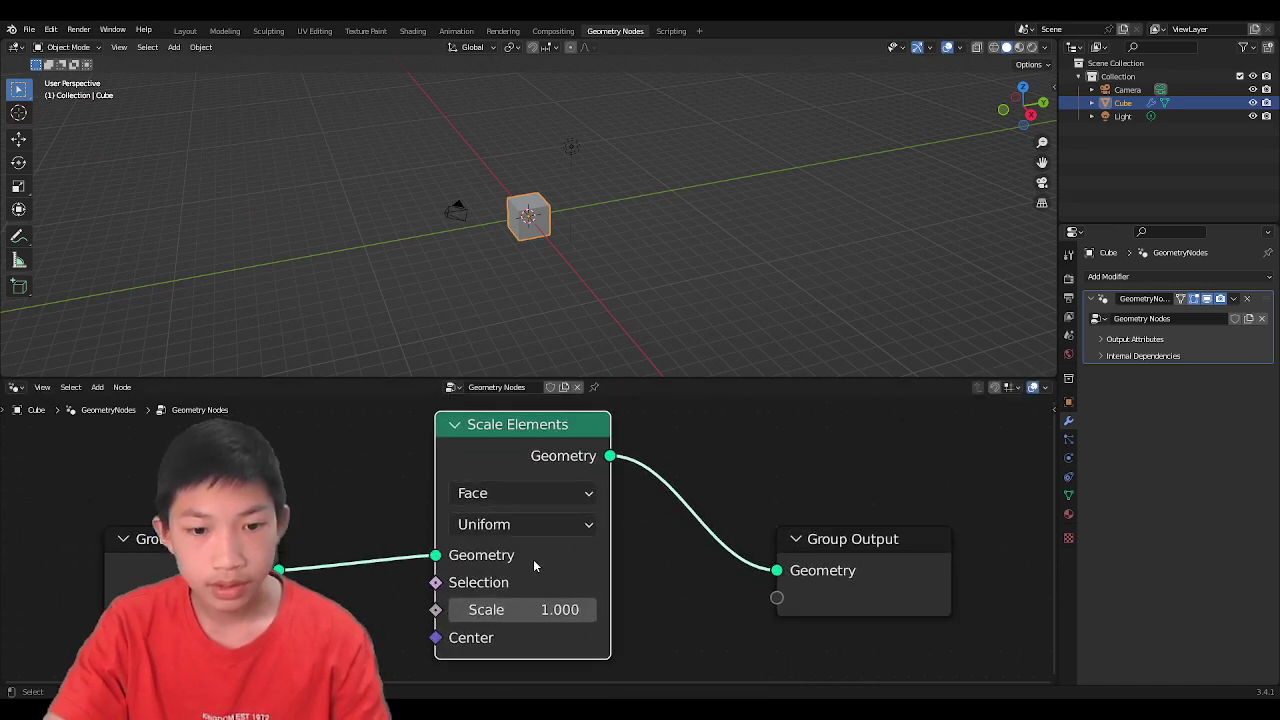
Step: Test the Scale Elements scale at 1.1, 0.4 and 0 on the cube, and return it to 1
{"action": "mouse_move", "coordinate": [474, 610]}
{"action": "left_mouse_down"}
{"action": "mouse_move", "coordinate": [545, 610]}
{"action": "mouse_move", "coordinate": [450, 610]}
{"action": "mouse_move", "coordinate": [485, 610]}
{"action": "left_mouse_up"}
{"action": "scroll", "coordinate": [436, 300], "scroll_direction": "up", "scroll_amount": 8}
{"action": "middle_click_drag", "start_coordinate": [443, 285], "coordinate": [506, 306]}
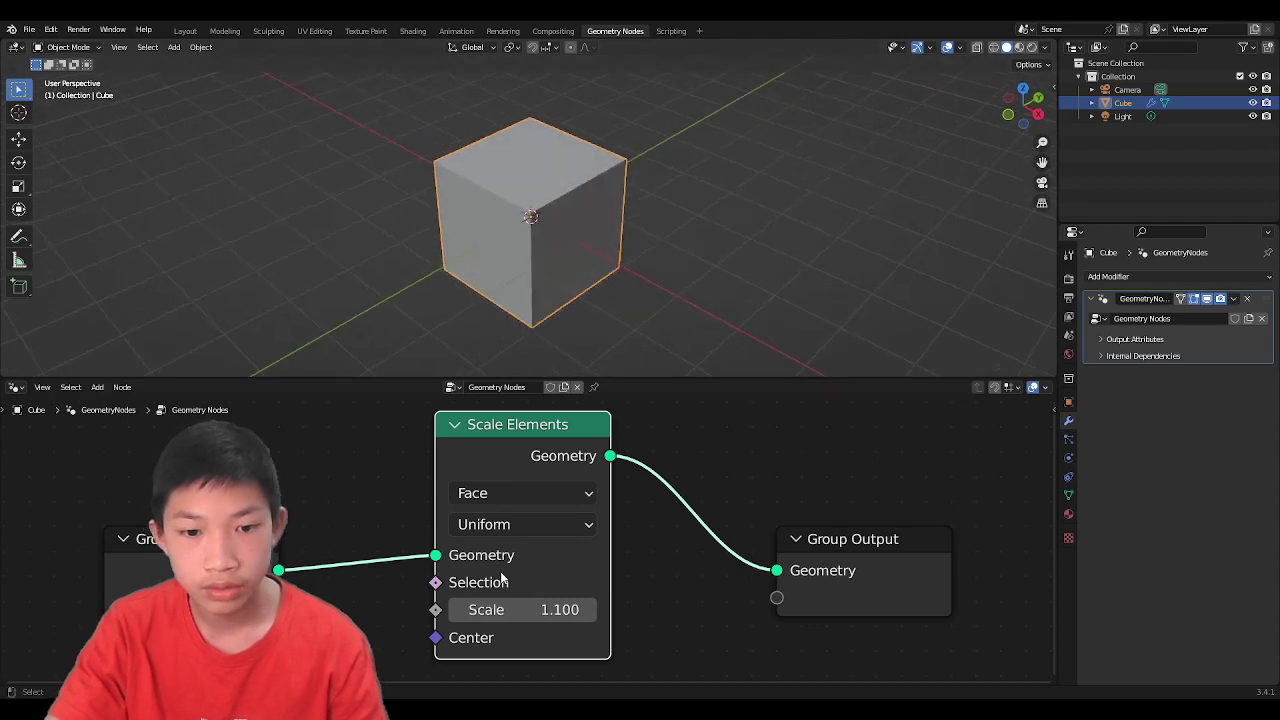
{"action": "left_click_drag", "start_coordinate": [512, 609], "coordinate": [475, 604]}
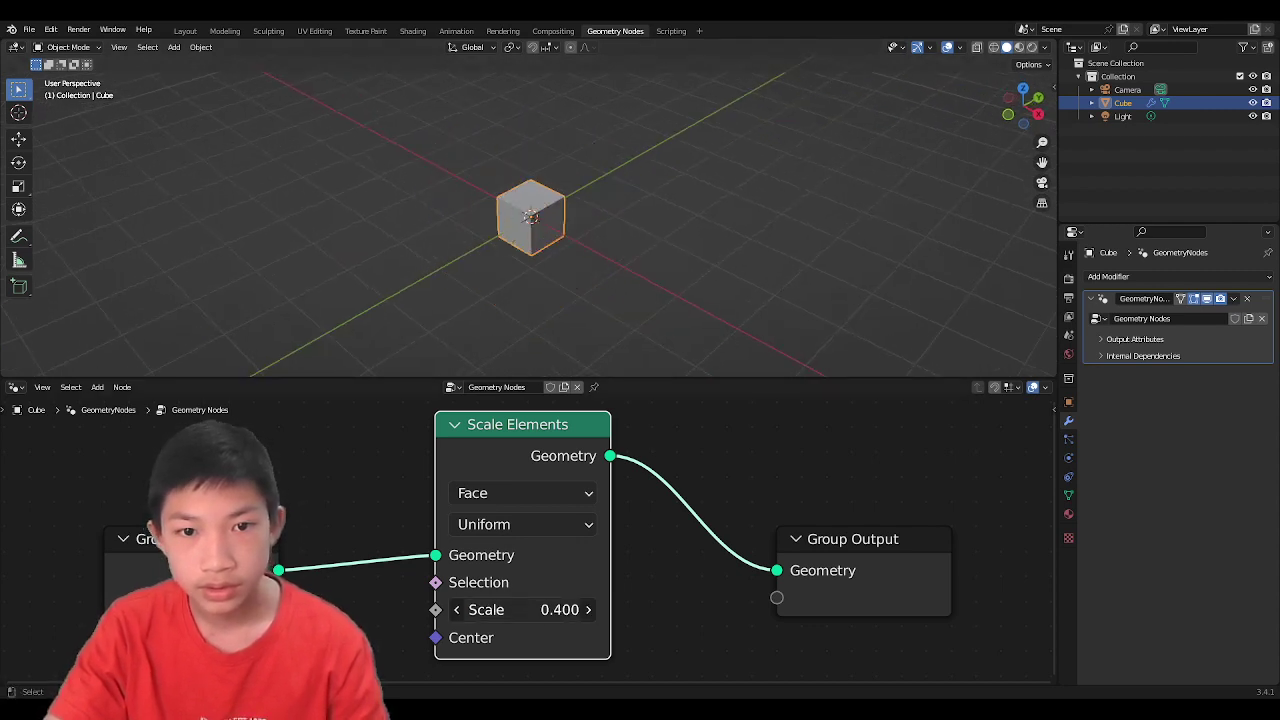
{"action": "left_click", "coordinate": [510, 604]}
{"action": "type", "text": "0"}
{"action": "key", "text": "Return"}
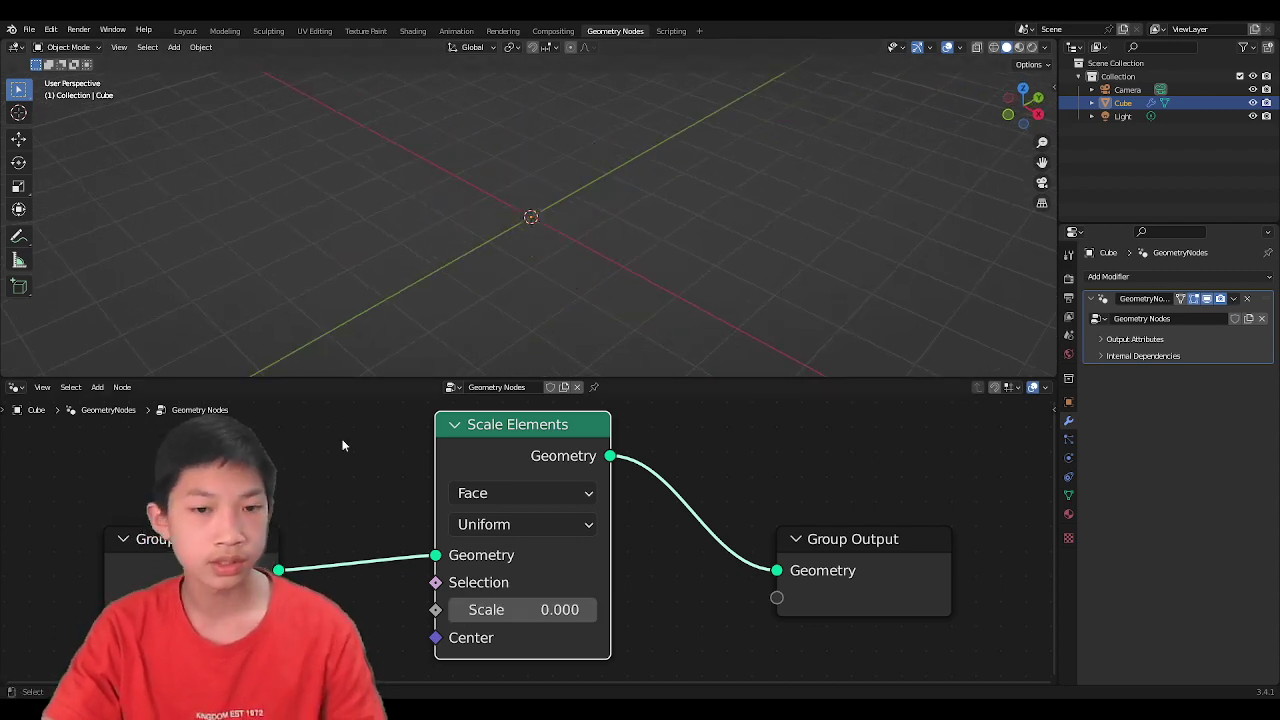
{"action": "left_click", "coordinate": [522, 609]}
{"action": "type", "text": "1"}
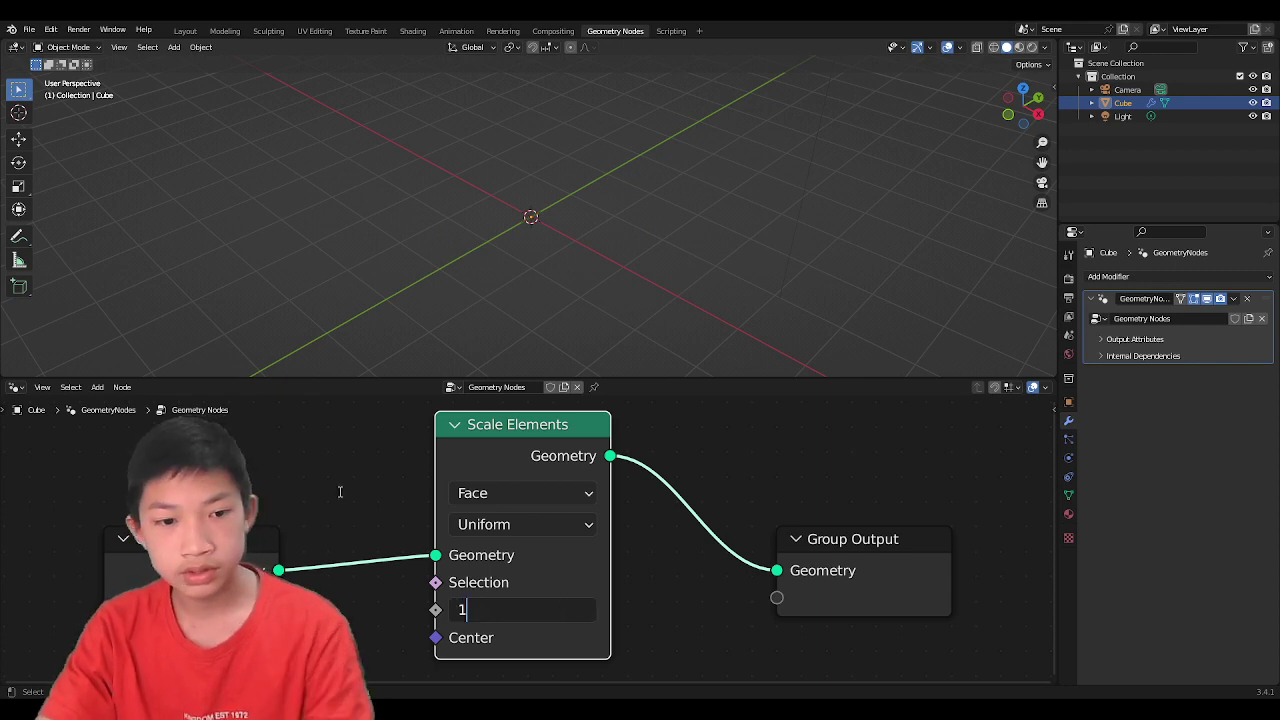
{"action": "key", "text": "Return"}
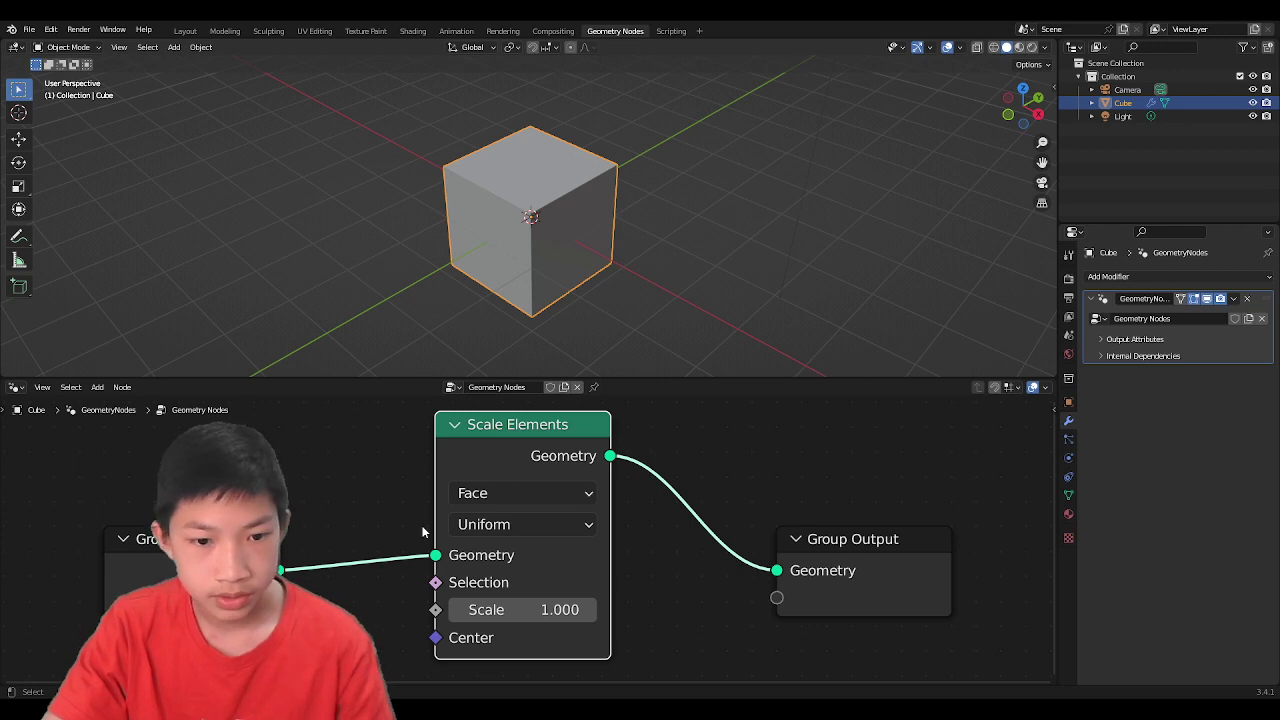
Step: Move the Group Input node farther from Scale Elements, level with its Geometry input
{"action": "scroll", "coordinate": [422, 532], "scroll_direction": "up", "scroll_amount": 2}
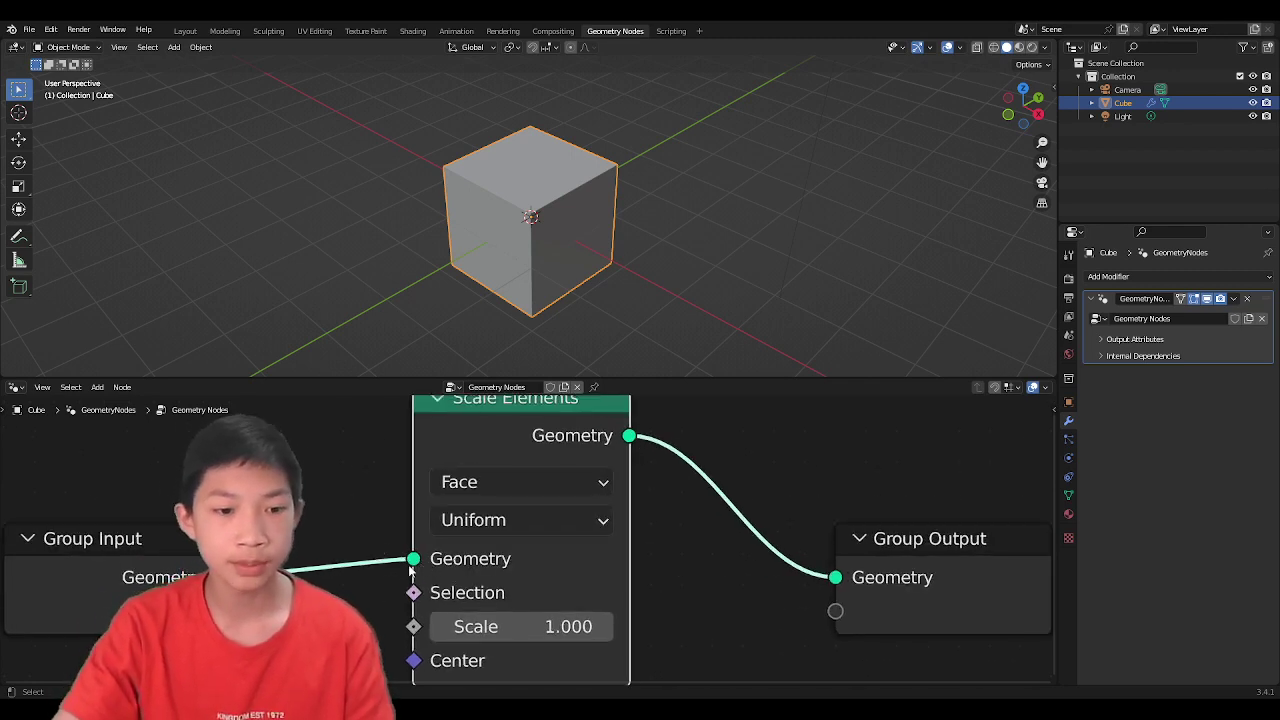
{"action": "scroll", "coordinate": [152, 558], "scroll_direction": "down", "scroll_amount": 2}
{"action": "left_click_drag", "start_coordinate": [170, 544], "coordinate": [110, 500]}
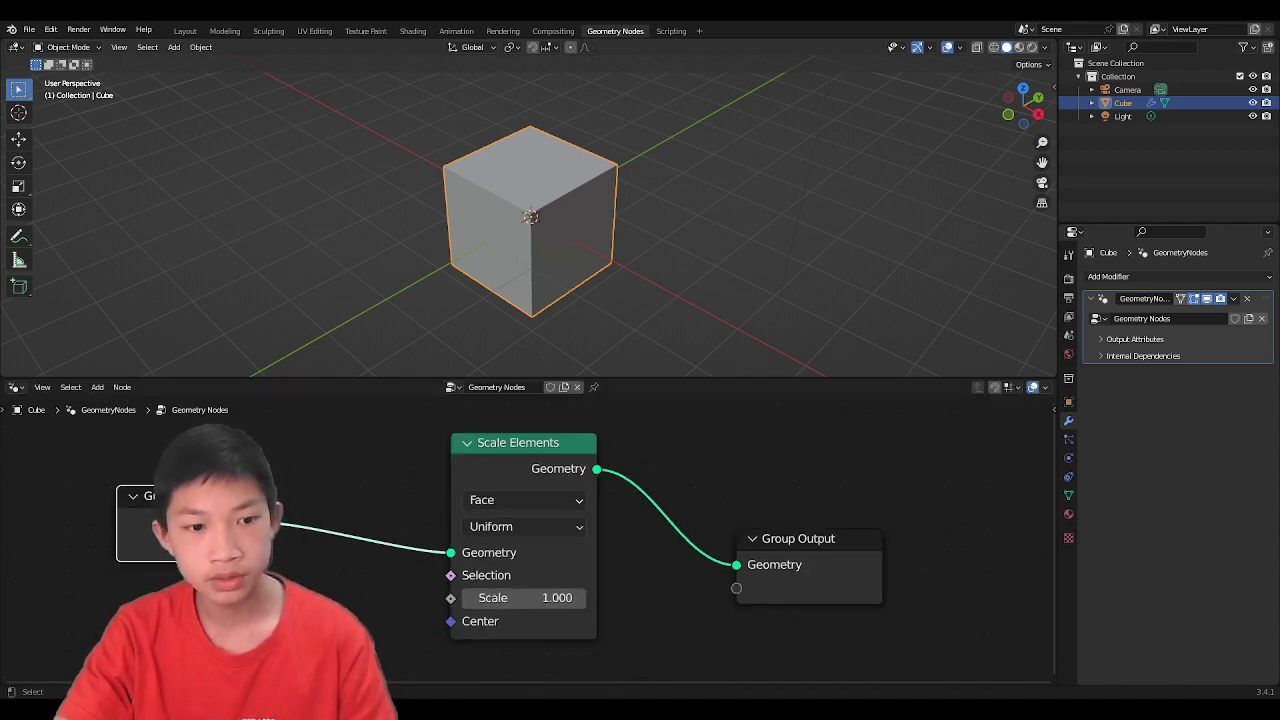
{"action": "left_click_drag", "start_coordinate": [193, 489], "coordinate": [143, 511]}
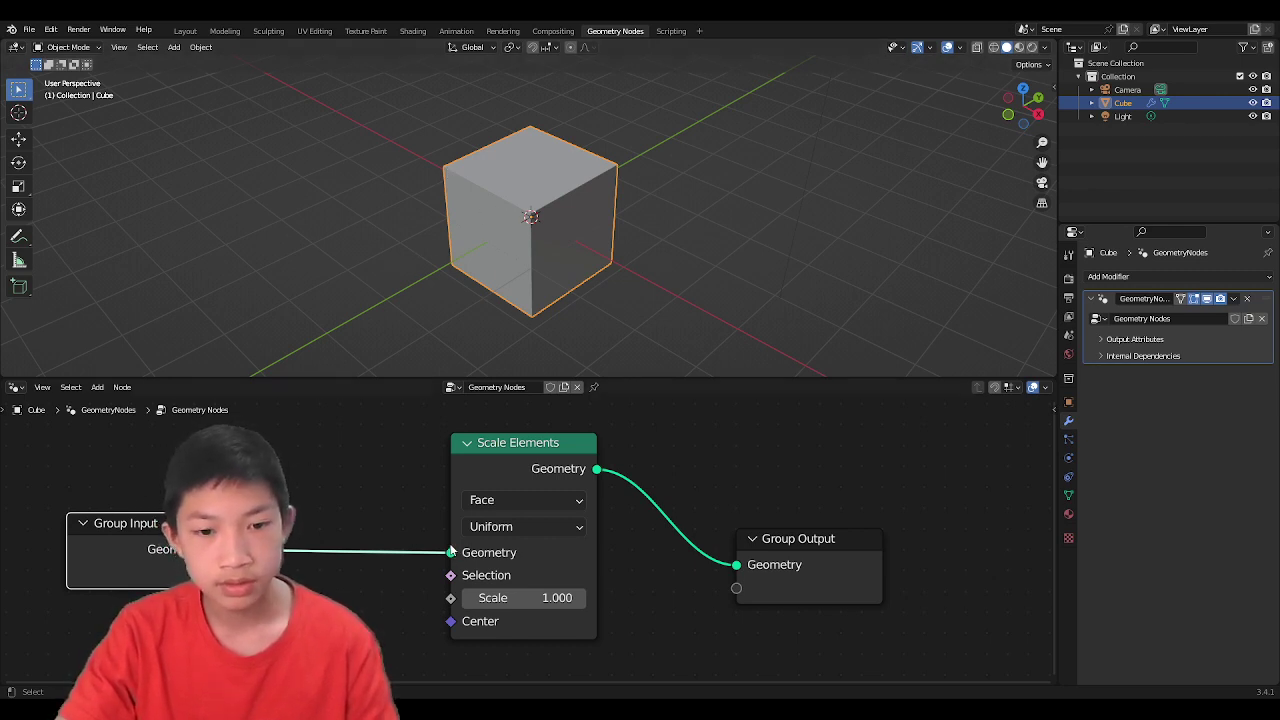
{"action": "scroll", "coordinate": [528, 538], "scroll_direction": "up", "scroll_amount": 2}
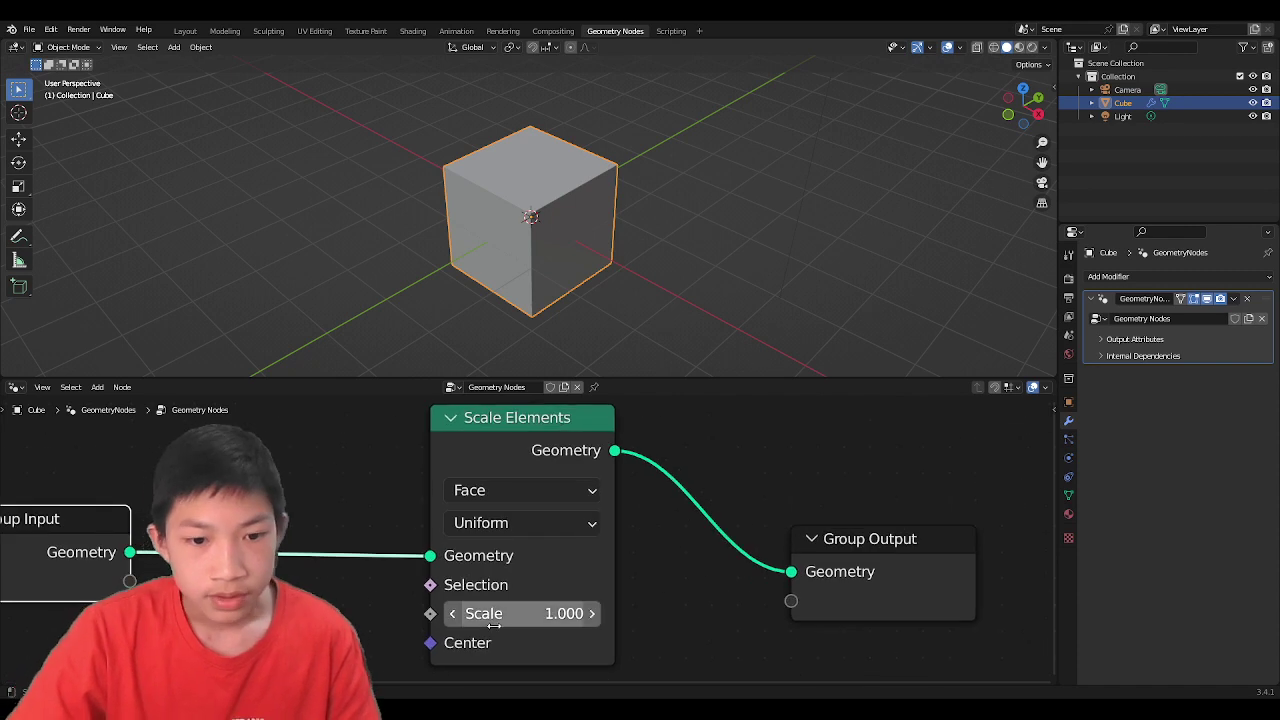
{"action": "left_click", "coordinate": [428, 585]}
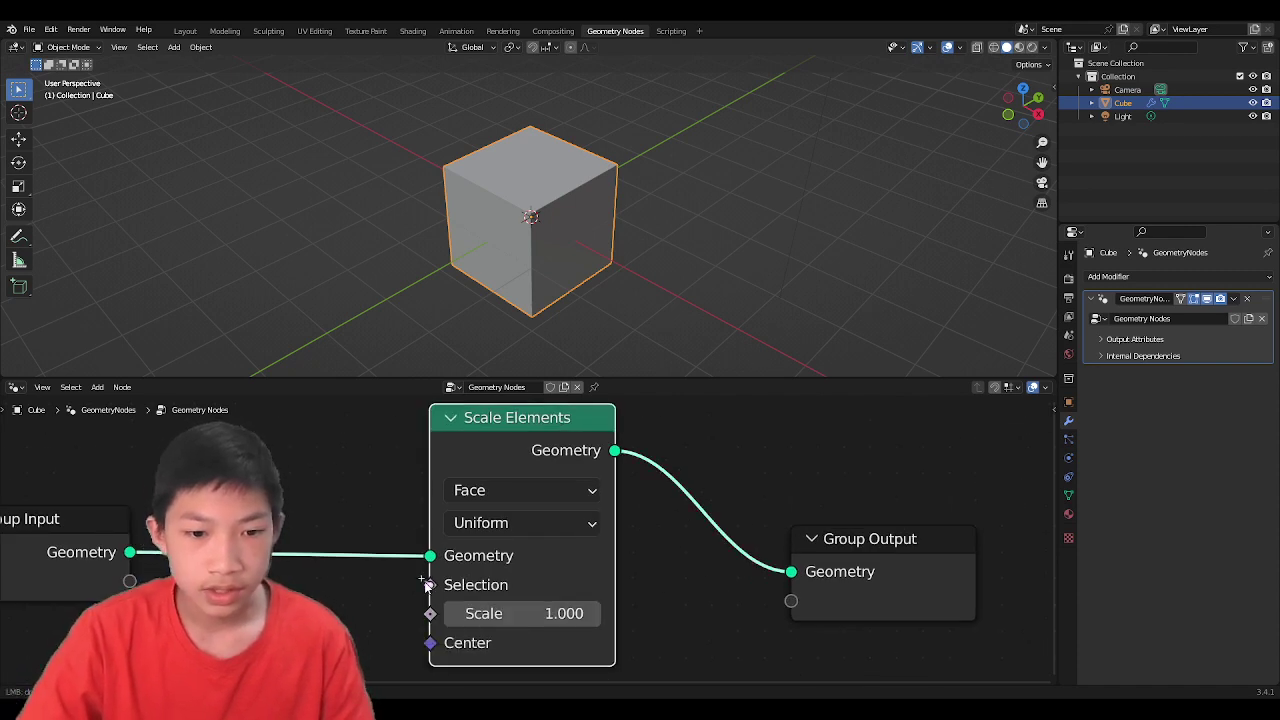
{"action": "left_click_drag", "start_coordinate": [425, 585], "coordinate": [272, 585]}
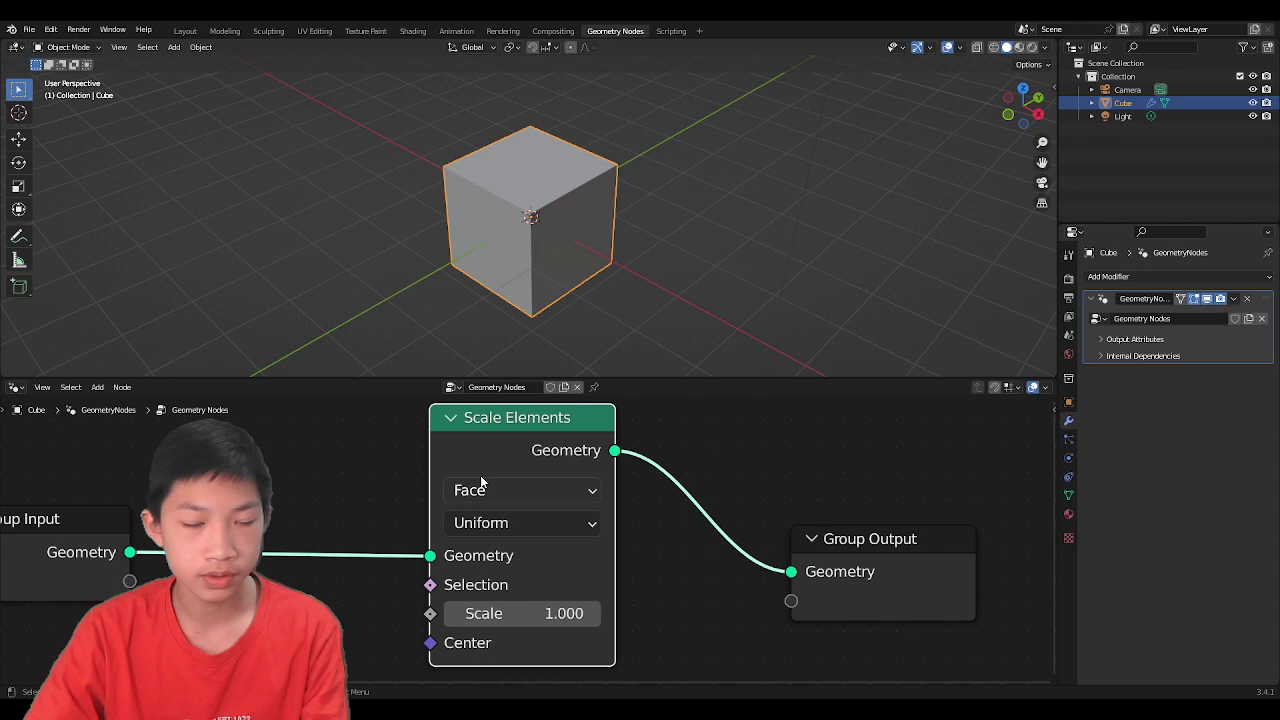
{"action": "scroll", "coordinate": [591, 235], "scroll_direction": "up", "scroll_amount": 4}
{"action": "middle_click_drag", "start_coordinate": [588, 241], "coordinate": [584, 305]}
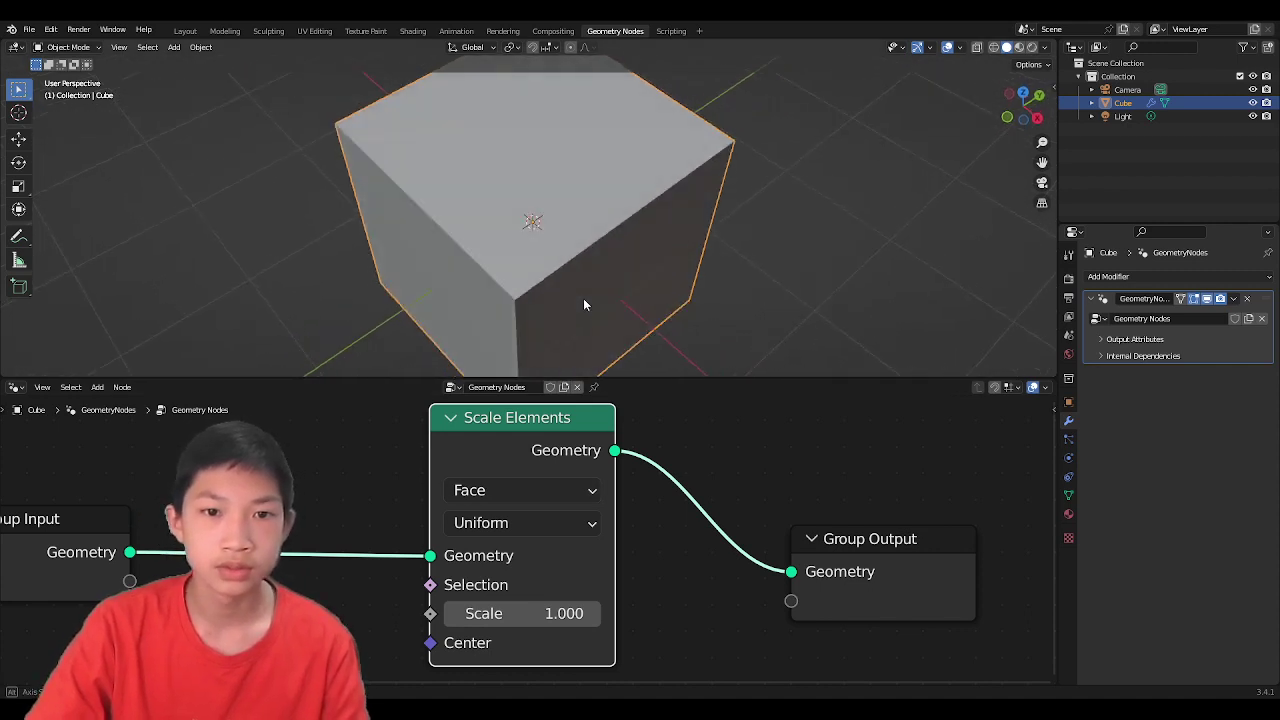
{"action": "scroll", "coordinate": [585, 305], "scroll_direction": "down", "scroll_amount": 6}
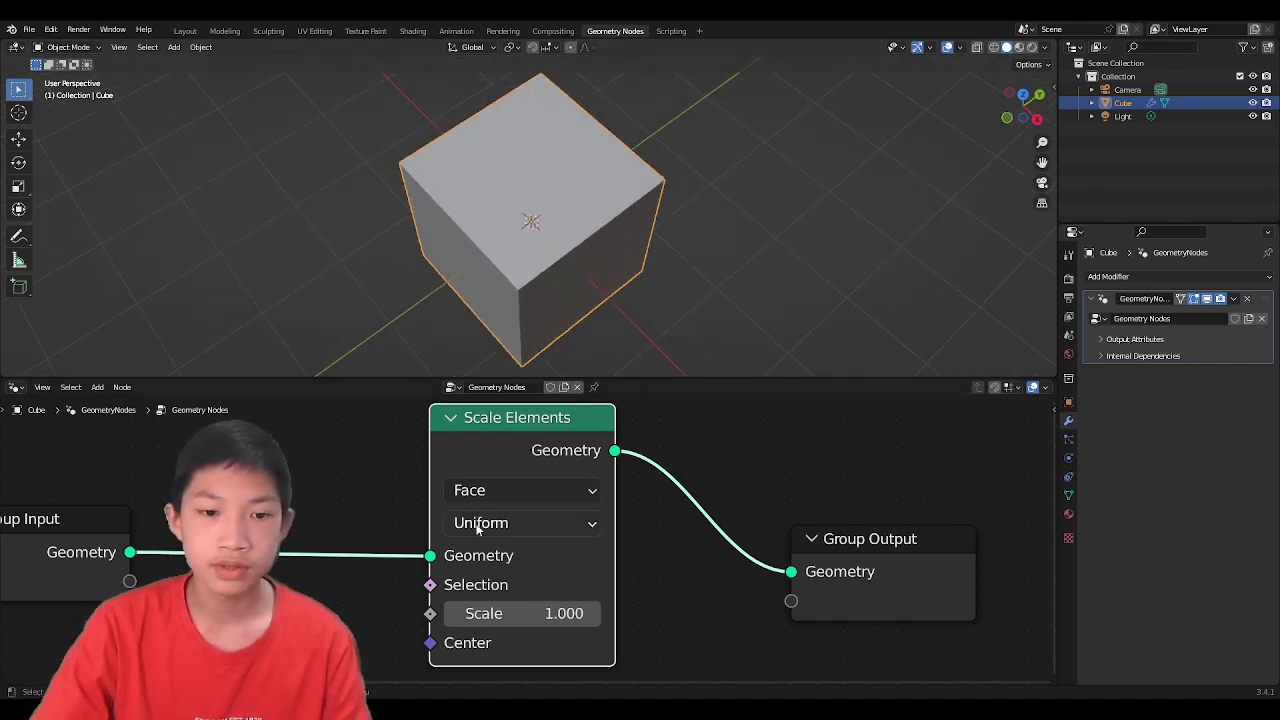
Step: Raise the Group Input node and shift the Scale Elements node toward Group Output to space out the node tree
{"action": "scroll", "coordinate": [476, 529], "scroll_direction": "down", "scroll_amount": 3}
{"action": "left_click_drag", "start_coordinate": [150, 525], "coordinate": [252, 449]}
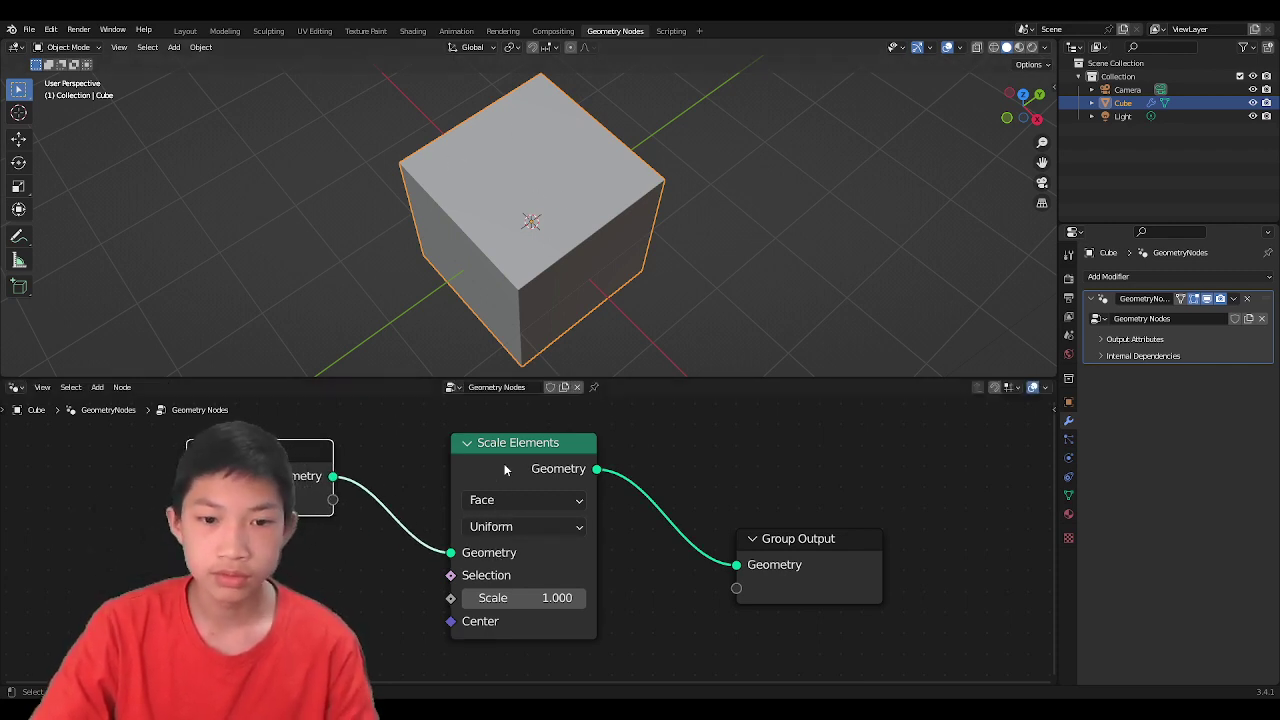
{"action": "left_click_drag", "start_coordinate": [505, 469], "coordinate": [543, 468]}
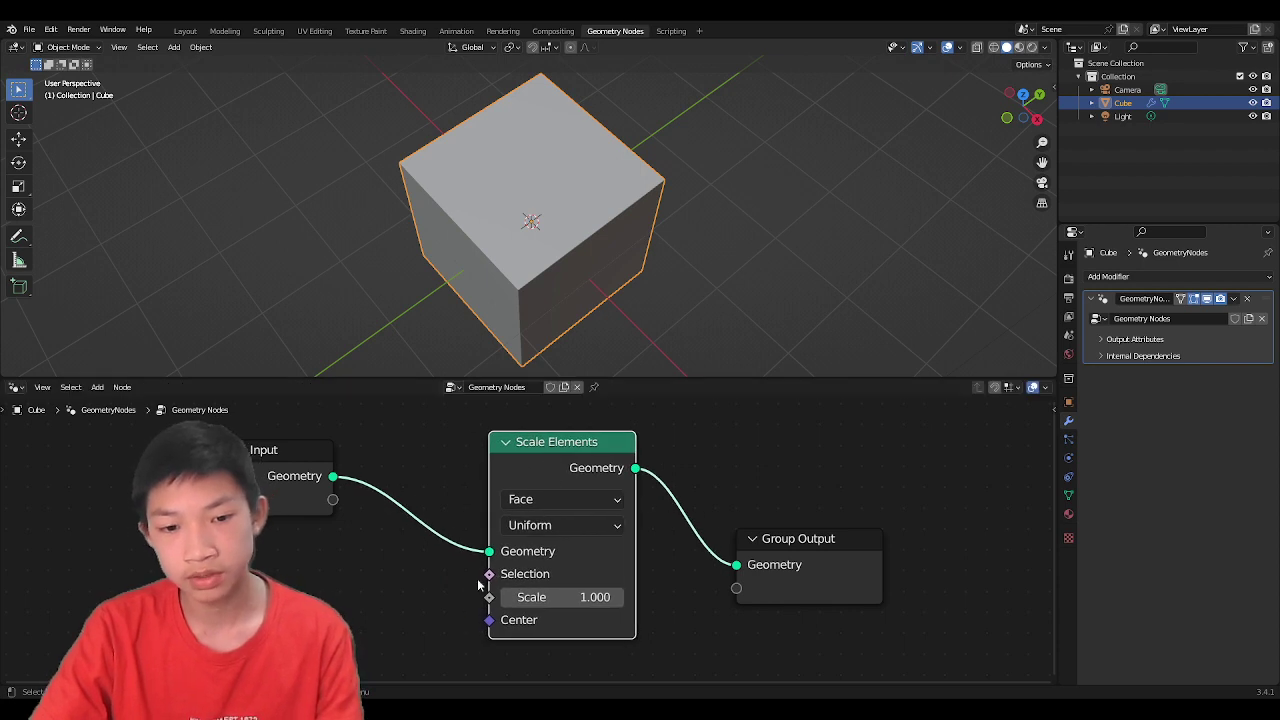
Step: Try the Scale Elements scale at 0.4 and 0 again, and reset it to 1
{"action": "scroll", "coordinate": [480, 582], "scroll_direction": "up", "scroll_amount": 3}
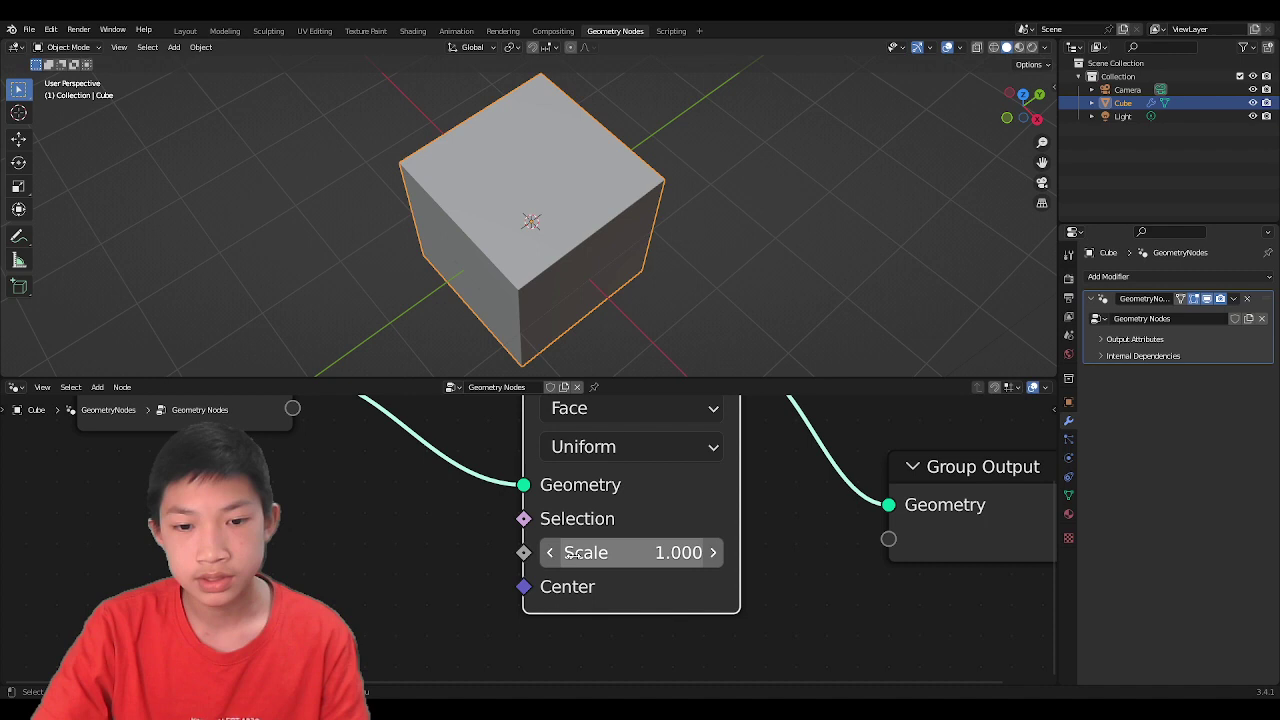
{"action": "mouse_move", "coordinate": [578, 553]}
{"action": "left_mouse_down"}
{"action": "mouse_move", "coordinate": [650, 553]}
{"action": "mouse_move", "coordinate": [600, 557]}
{"action": "left_mouse_up"}
{"action": "left_click", "coordinate": [601, 558]}
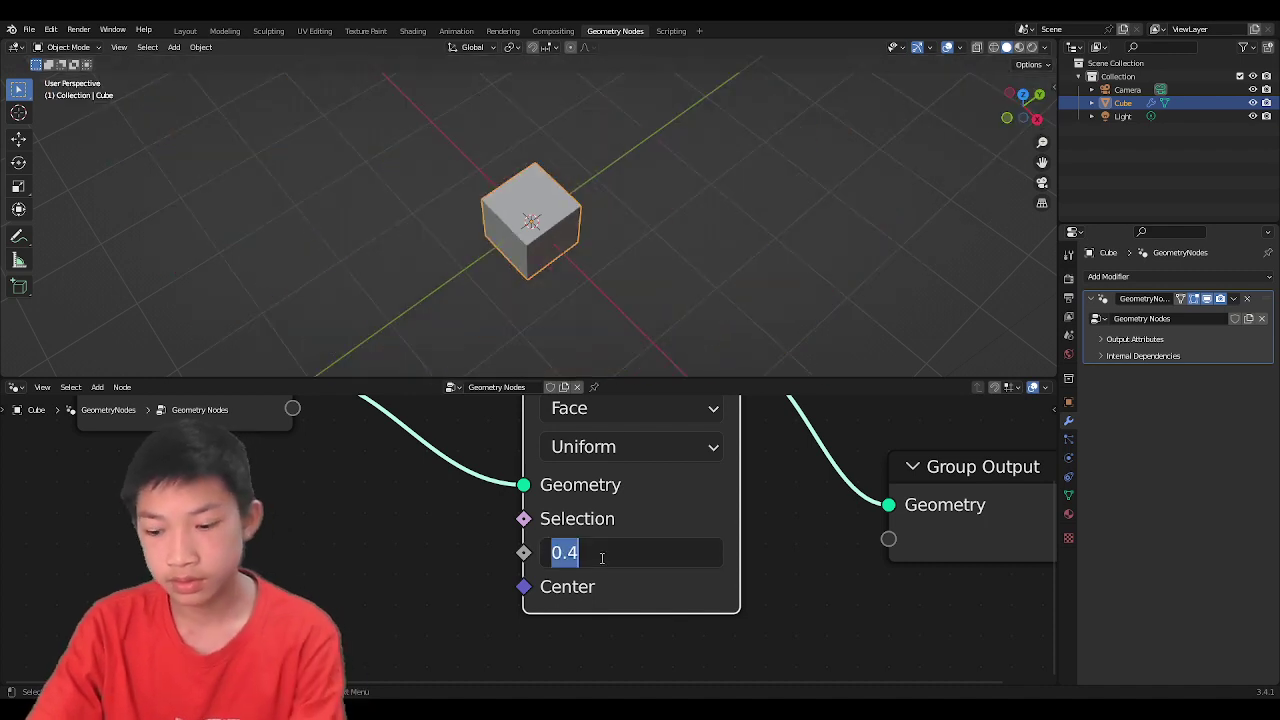
{"action": "type", "text": "0"}
{"action": "key", "text": "Return"}
{"action": "left_click", "coordinate": [592, 548]}
{"action": "type", "text": "1"}
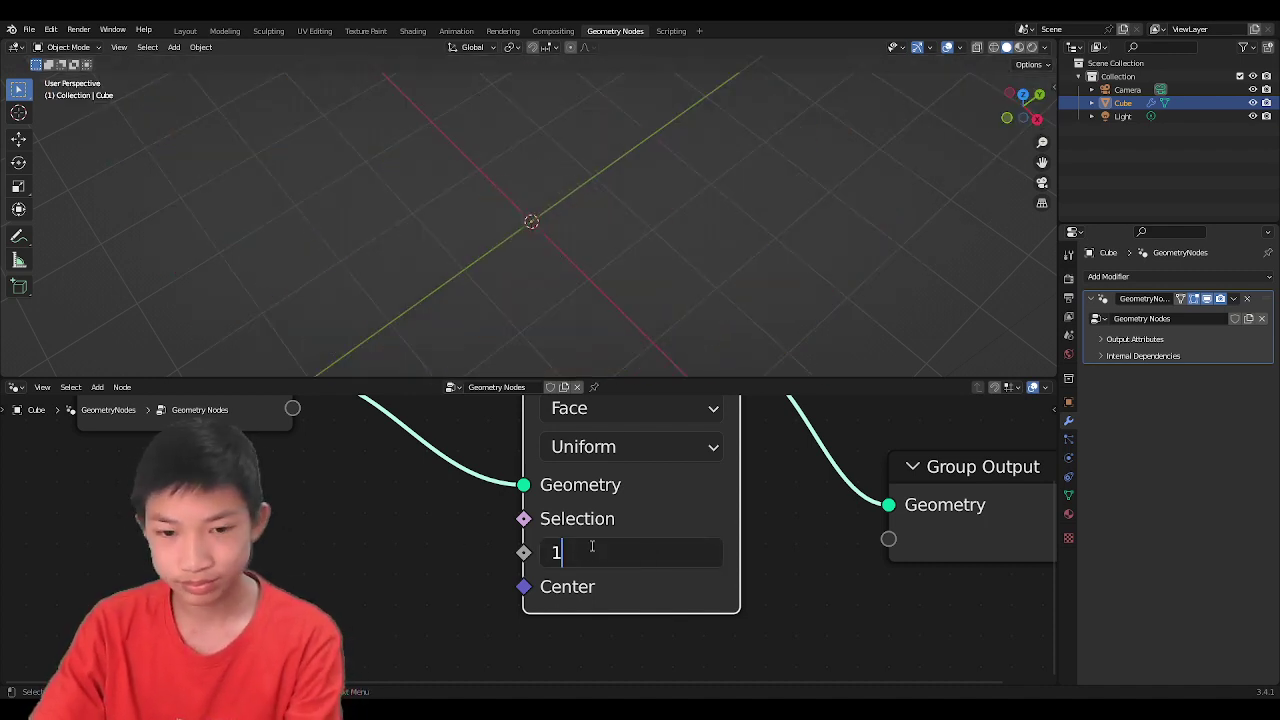
{"action": "key", "text": "Return"}
{"action": "left_click_drag", "start_coordinate": [524, 553], "coordinate": [525, 556]}
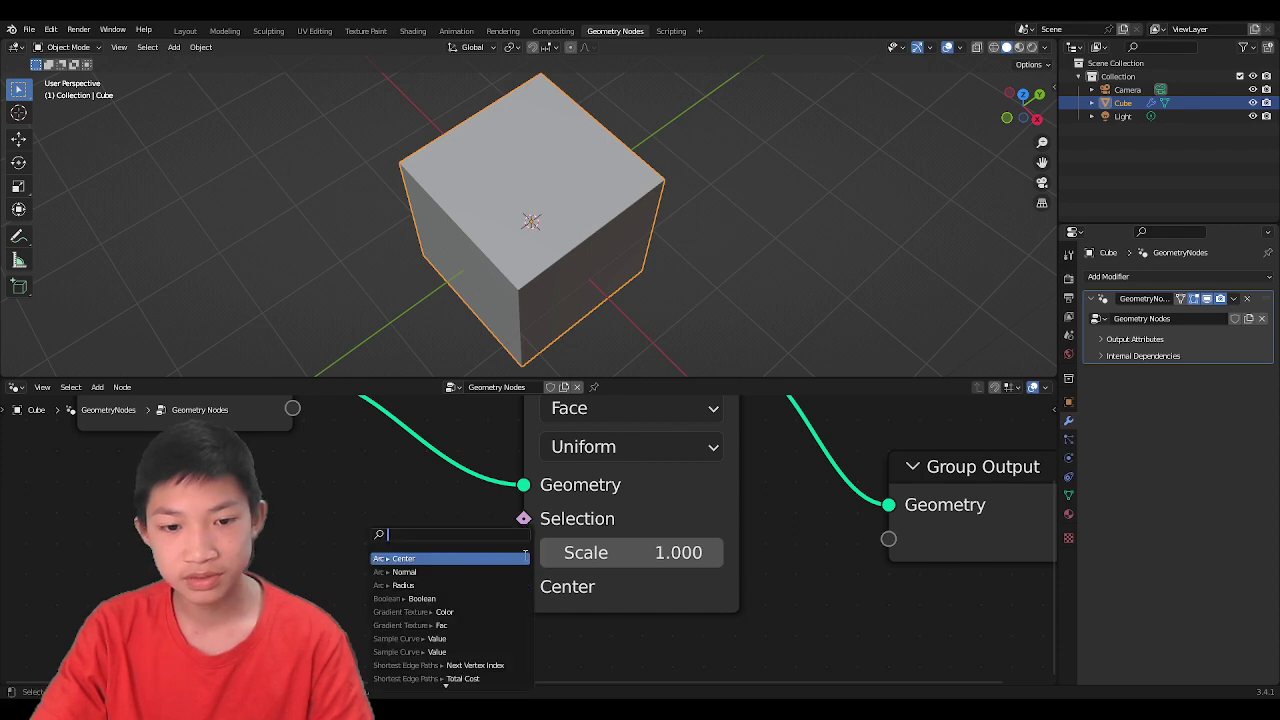
{"action": "left_click", "coordinate": [392, 494]}
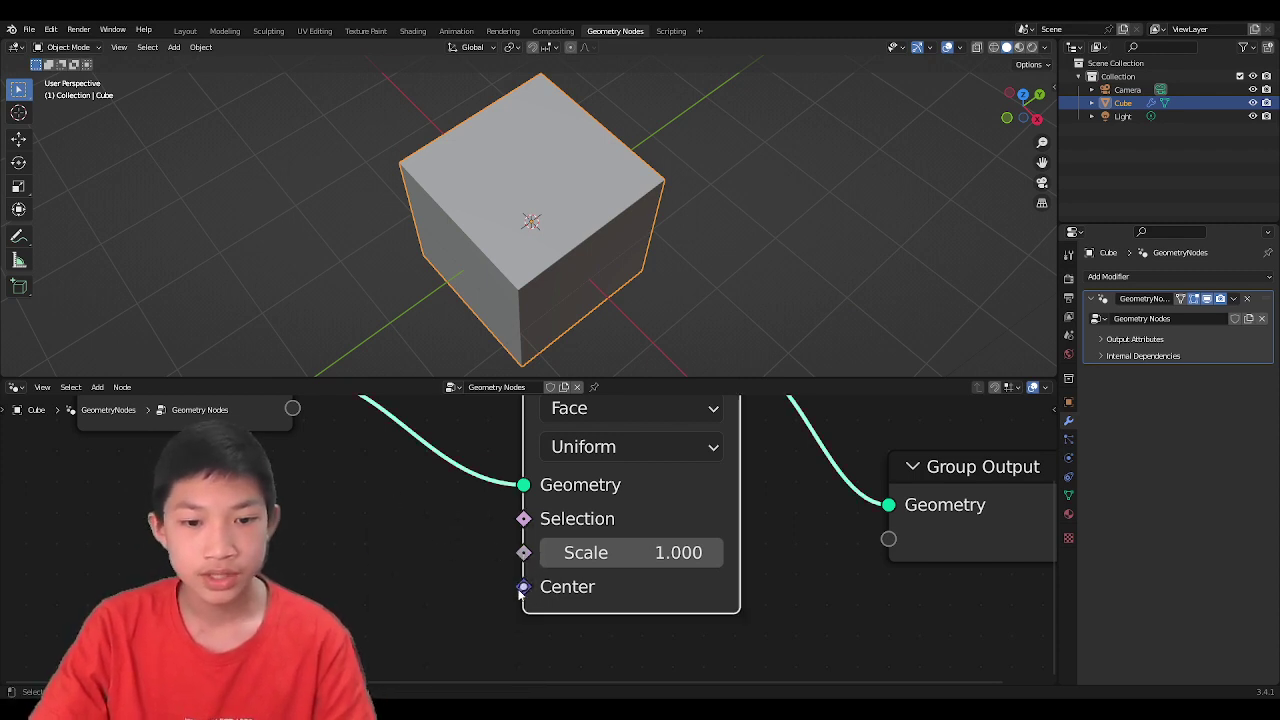
{"action": "left_click_drag", "start_coordinate": [524, 587], "coordinate": [526, 592]}
{"action": "key", "text": "Escape"}
{"action": "scroll", "coordinate": [540, 545], "scroll_direction": "down", "scroll_amount": 1}
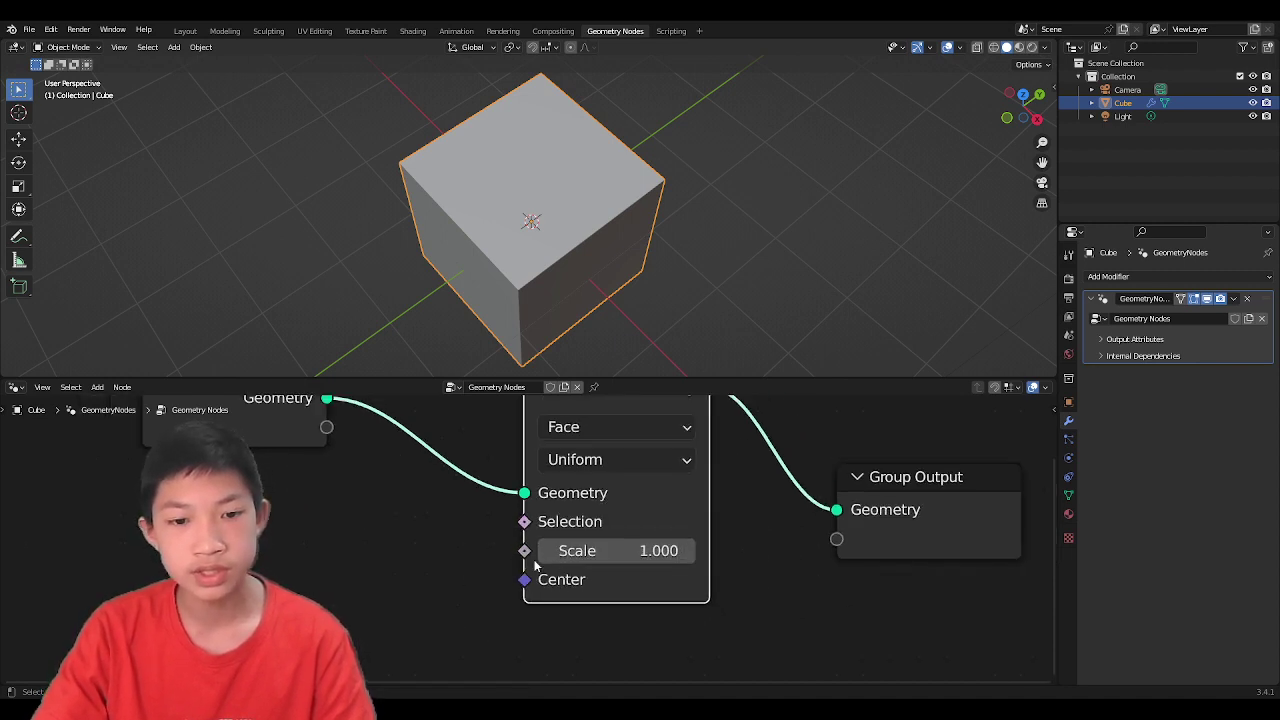
{"action": "scroll", "coordinate": [471, 243], "scroll_direction": "down", "scroll_amount": 3}
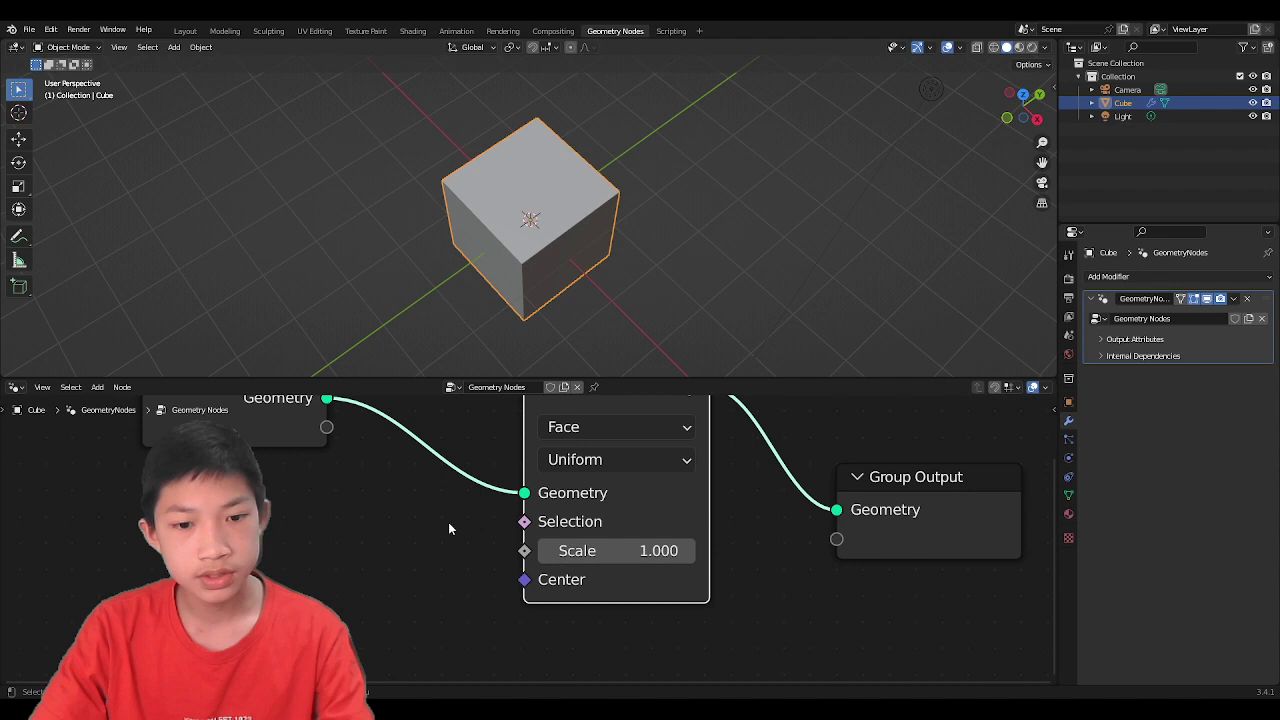
Step: Add a Combine XYZ node below Group Input and connect its Vector output to the Center input of Scale Elements
{"action": "scroll", "coordinate": [440, 540], "scroll_direction": "down", "scroll_amount": 3}
{"action": "key", "text": "shift+a"}
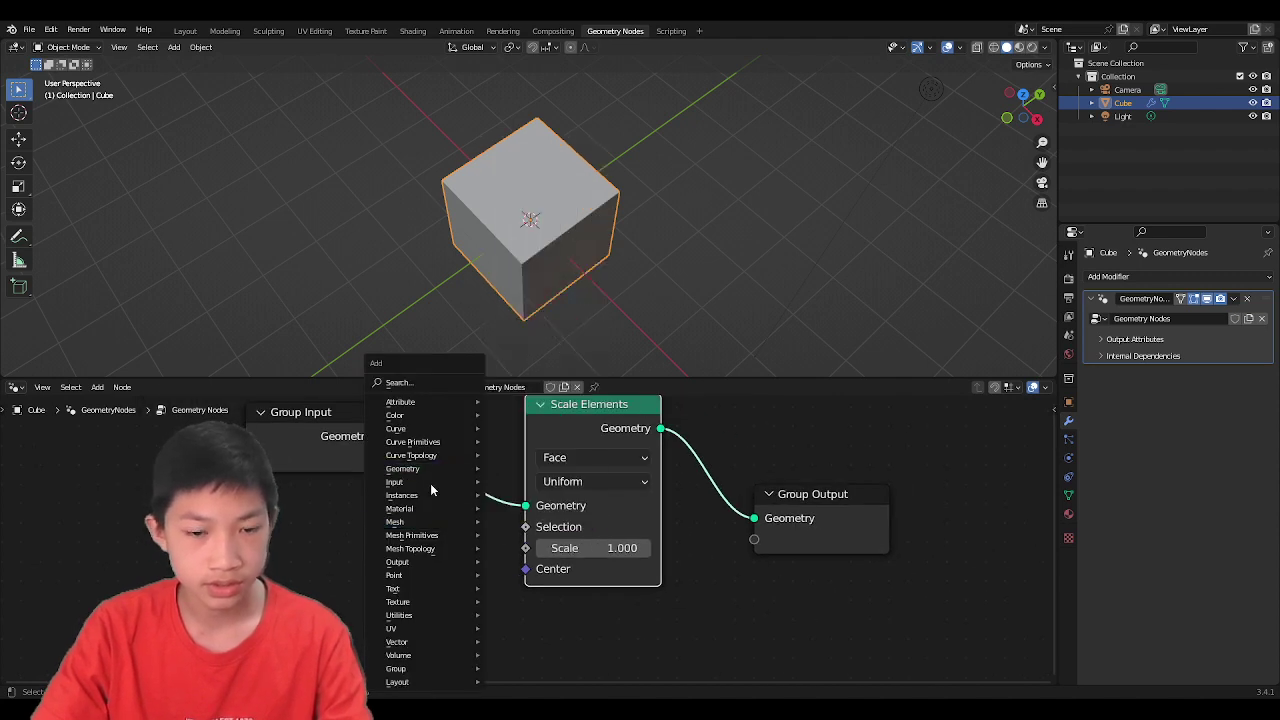
{"action": "key", "text": "Escape"}
{"action": "key", "text": "shift+a"}
{"action": "left_click", "coordinate": [434, 386]}
{"action": "type", "text": "c"}
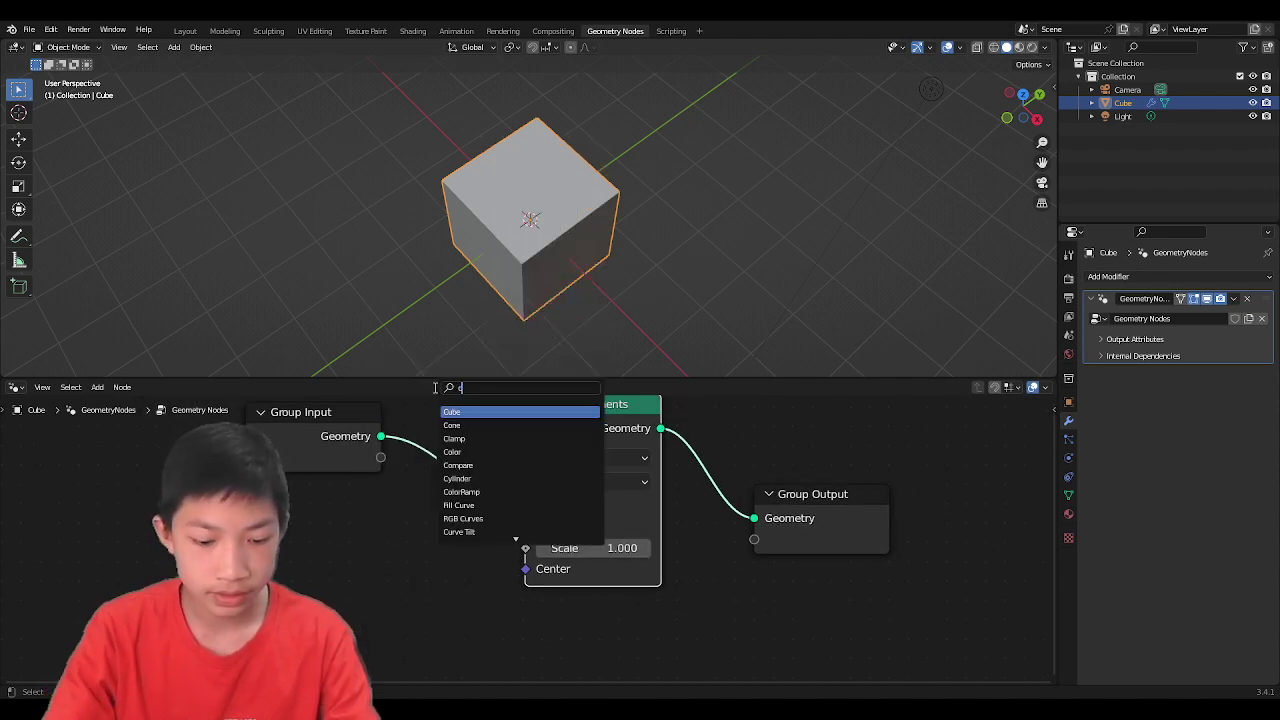
{"action": "type", "text": "ombine"}
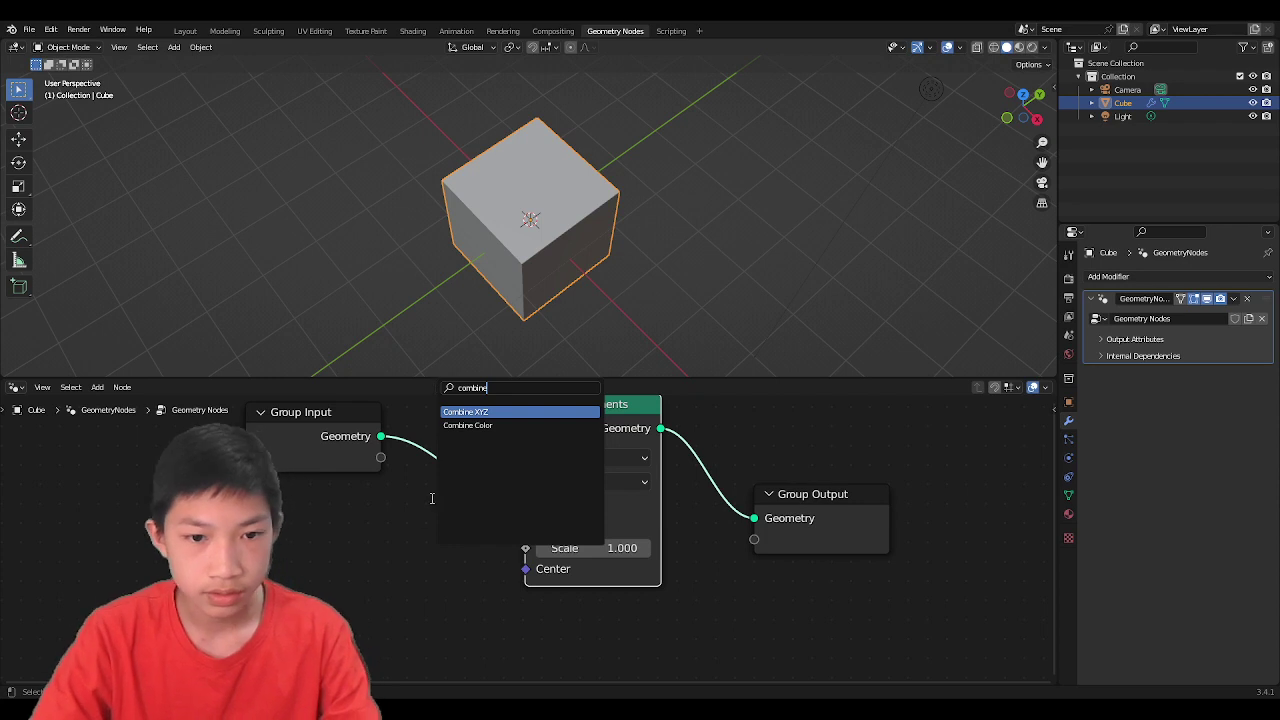
{"action": "key", "text": "Return"}
{"action": "left_click", "coordinate": [388, 572]}
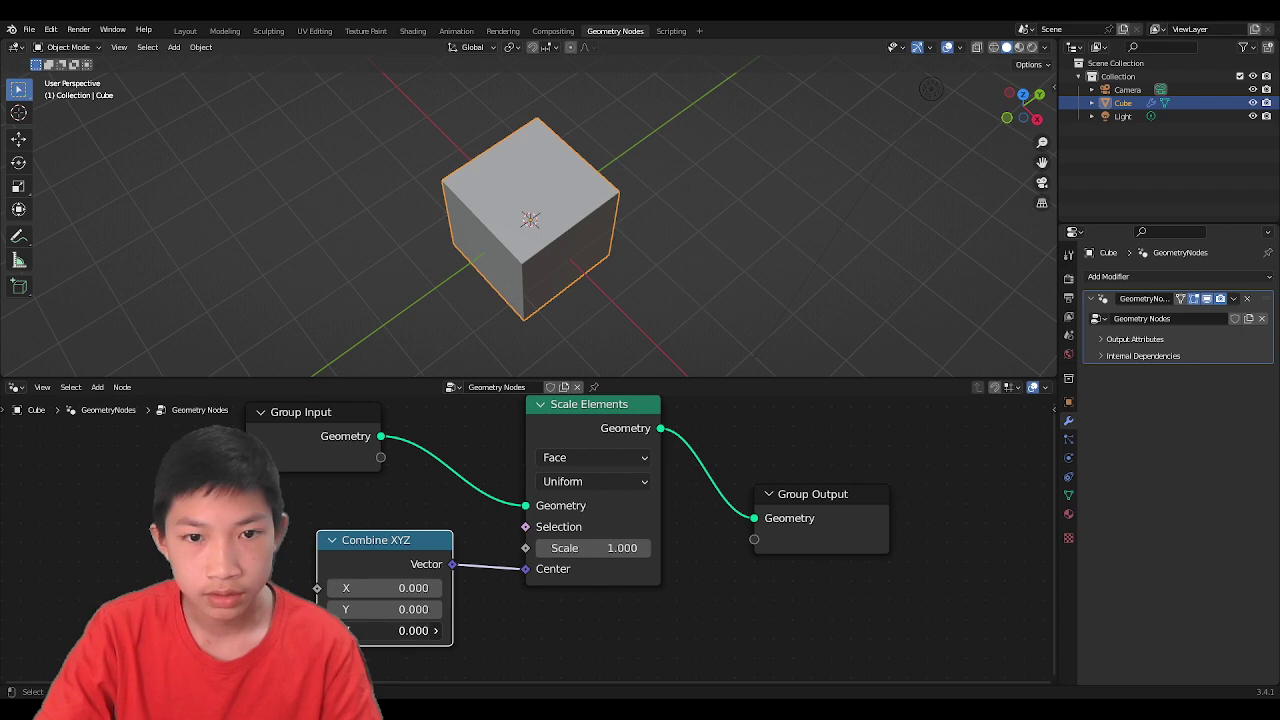
Step: Set the Combine XYZ Z value to 6.9 and the Scale Elements scale to 2.3 to test the off-centre scaling
{"action": "left_click_drag", "start_coordinate": [372, 630], "coordinate": [364, 630]}
{"action": "left_click_drag", "start_coordinate": [571, 548], "coordinate": [598, 548]}
{"action": "right_click", "coordinate": [522, 296]}
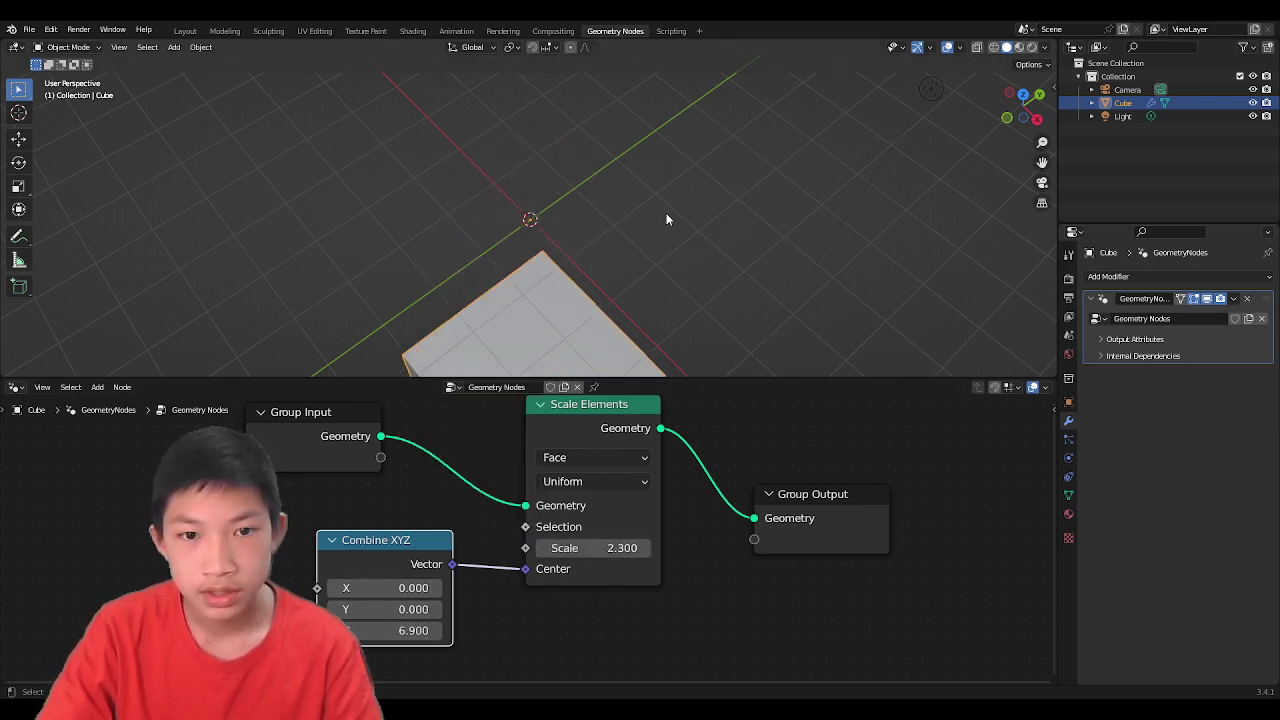
{"action": "middle_click_drag", "start_coordinate": [666, 217], "coordinate": [697, 173]}
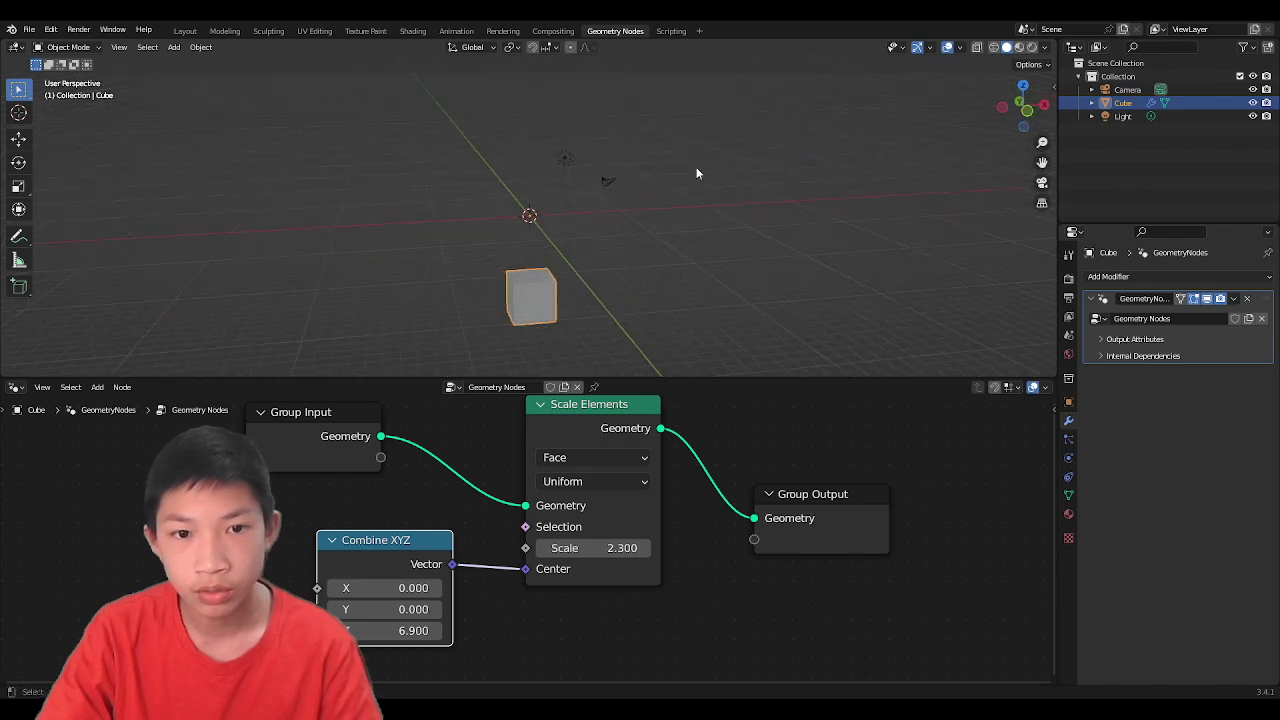
Step: Try the Scale Elements scale at 2.4, 3.1 and 6.8 while viewing the cube from different angles
{"action": "mouse_move", "coordinate": [575, 548]}
{"action": "left_mouse_down"}
{"action": "mouse_move", "coordinate": [591, 548]}
{"action": "mouse_move", "coordinate": [576, 548]}
{"action": "left_mouse_up"}
{"action": "middle_click_drag", "start_coordinate": [574, 338], "coordinate": [650, 403]}
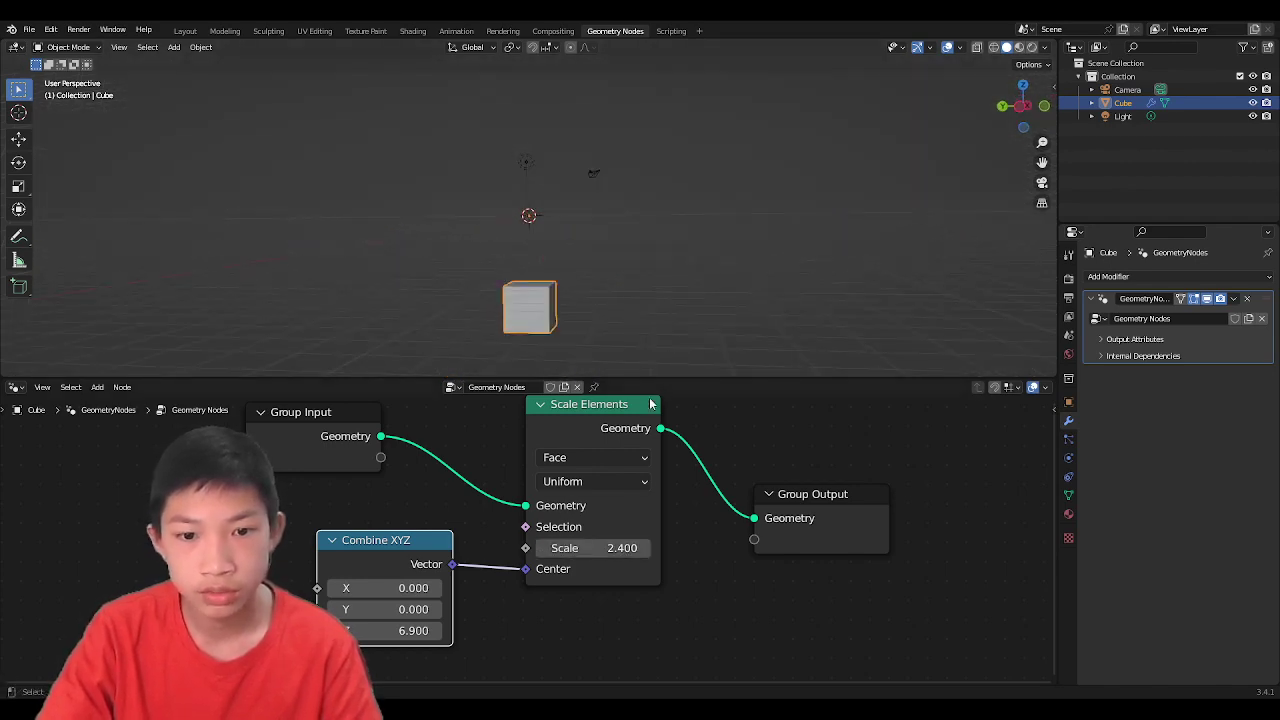
{"action": "mouse_move", "coordinate": [587, 548]}
{"action": "left_mouse_down"}
{"action": "mouse_move", "coordinate": [625, 548]}
{"action": "mouse_move", "coordinate": [595, 548]}
{"action": "left_mouse_up"}
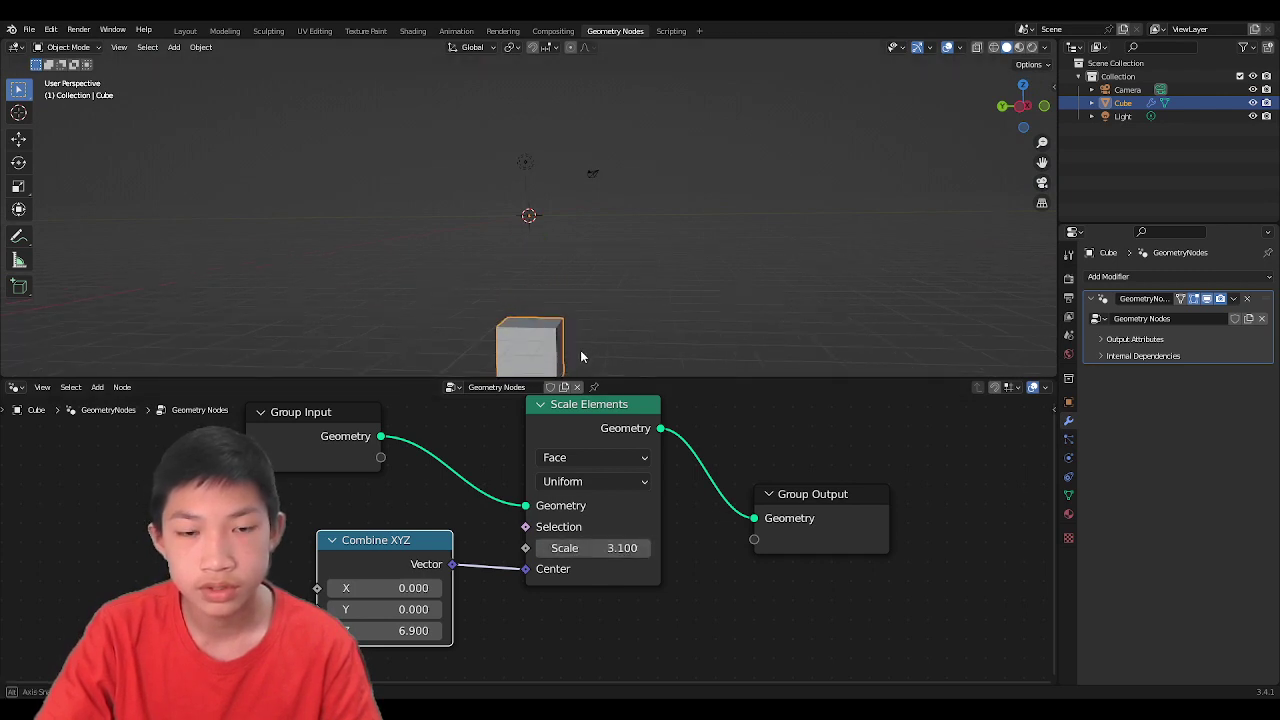
{"action": "middle_click_drag", "start_coordinate": [580, 350], "coordinate": [662, 370]}
{"action": "left_click_drag", "start_coordinate": [590, 548], "coordinate": [665, 548]}
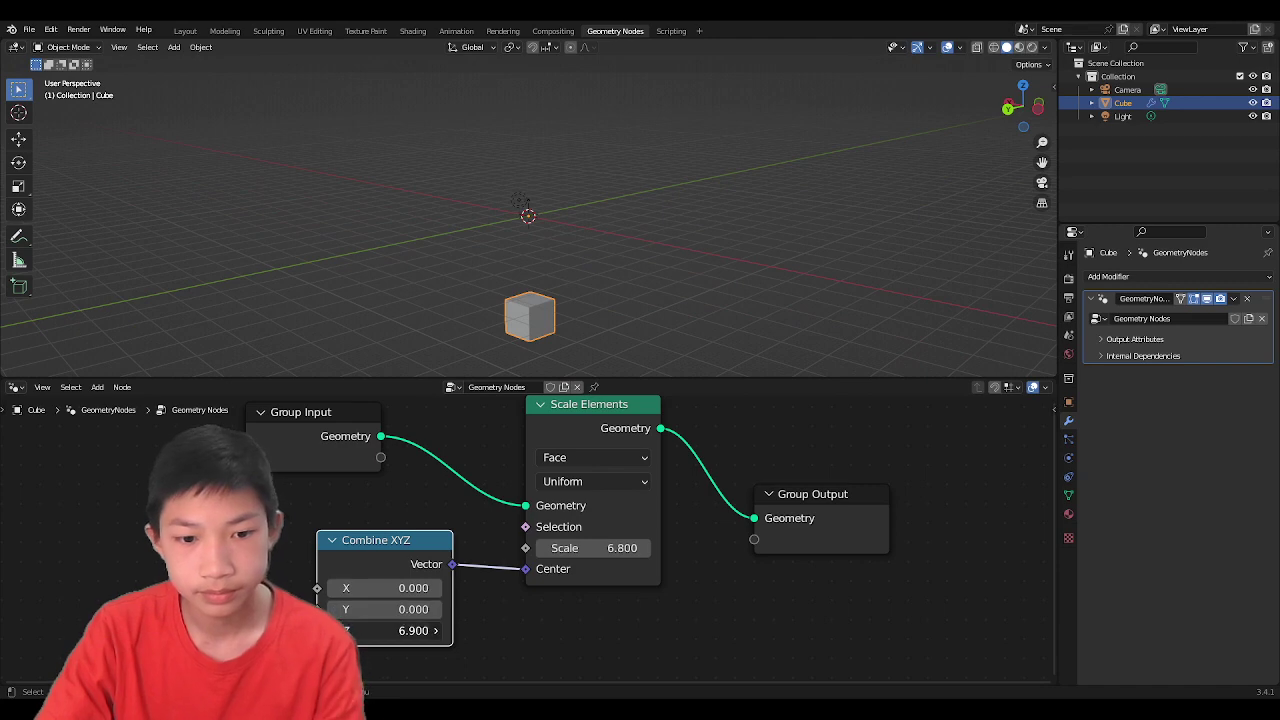
Step: Reset the Combine XYZ Z value to 0 and disconnect its vector from the Scale Elements Center input
{"action": "key", "text": "Return"}
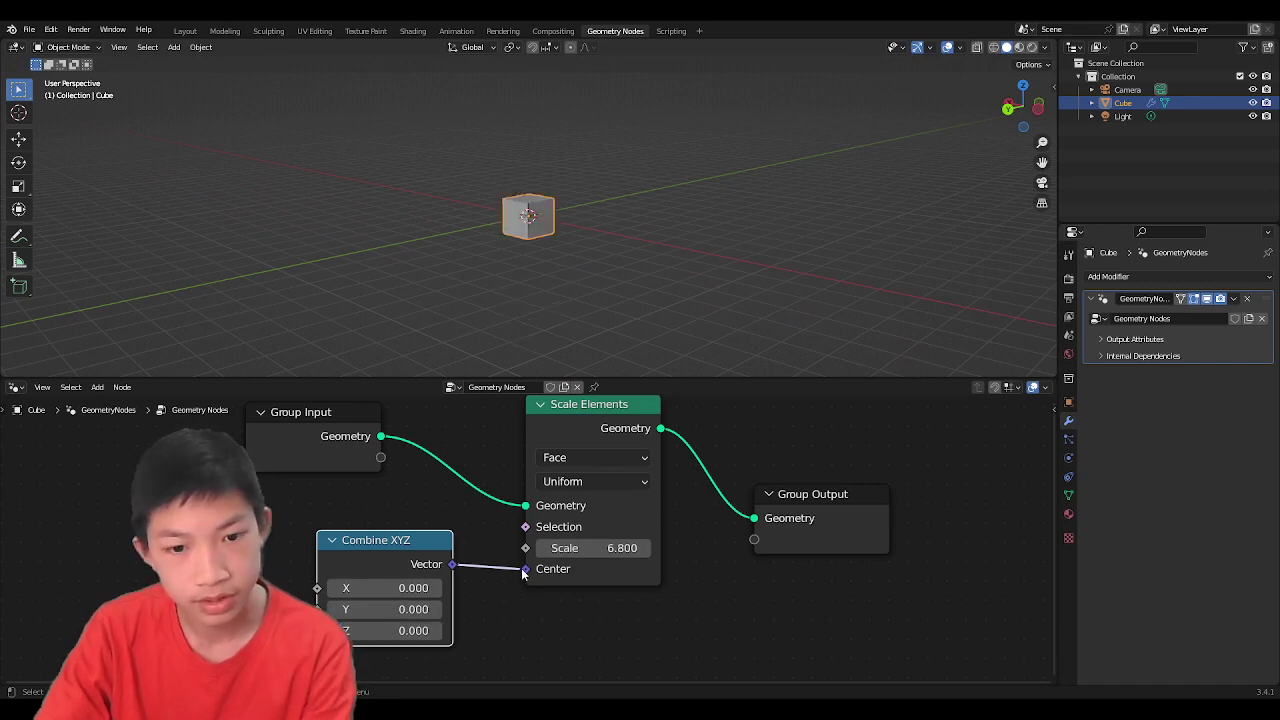
{"action": "left_click", "coordinate": [521, 575]}
{"action": "left_click", "coordinate": [433, 485]}
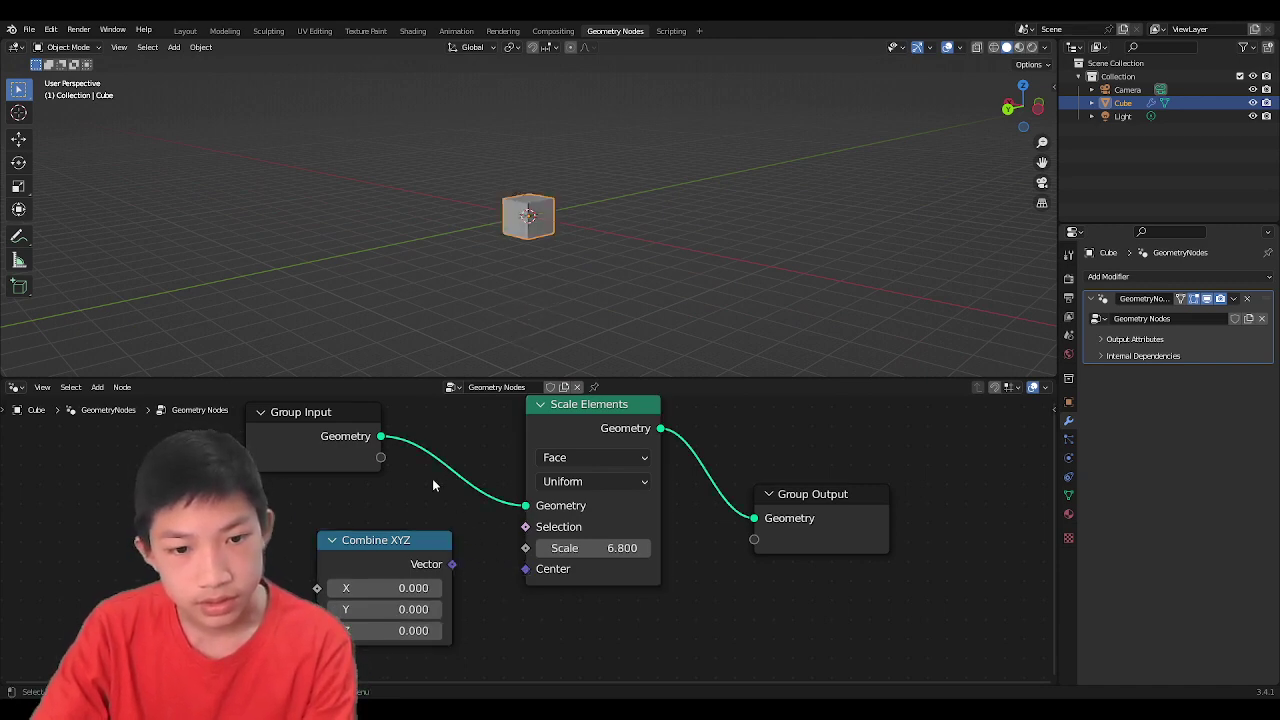
Step: Keep the Scale Elements domain on Face and switch its scale mode to Single Axis
{"action": "middle_click_drag", "start_coordinate": [480, 510], "coordinate": [421, 419]}
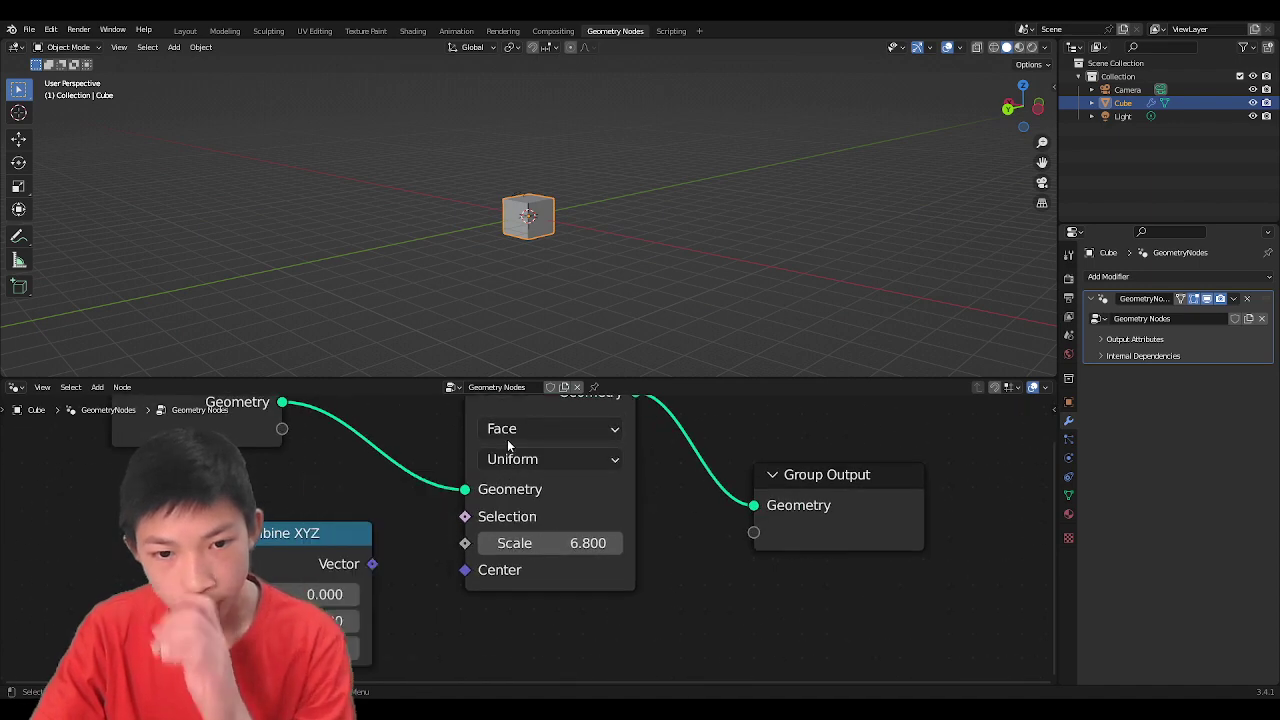
{"action": "scroll", "coordinate": [486, 444], "scroll_direction": "up", "scroll_amount": 3}
{"action": "middle_click_drag", "start_coordinate": [486, 444], "coordinate": [483, 512]}
{"action": "left_click", "coordinate": [485, 470]}
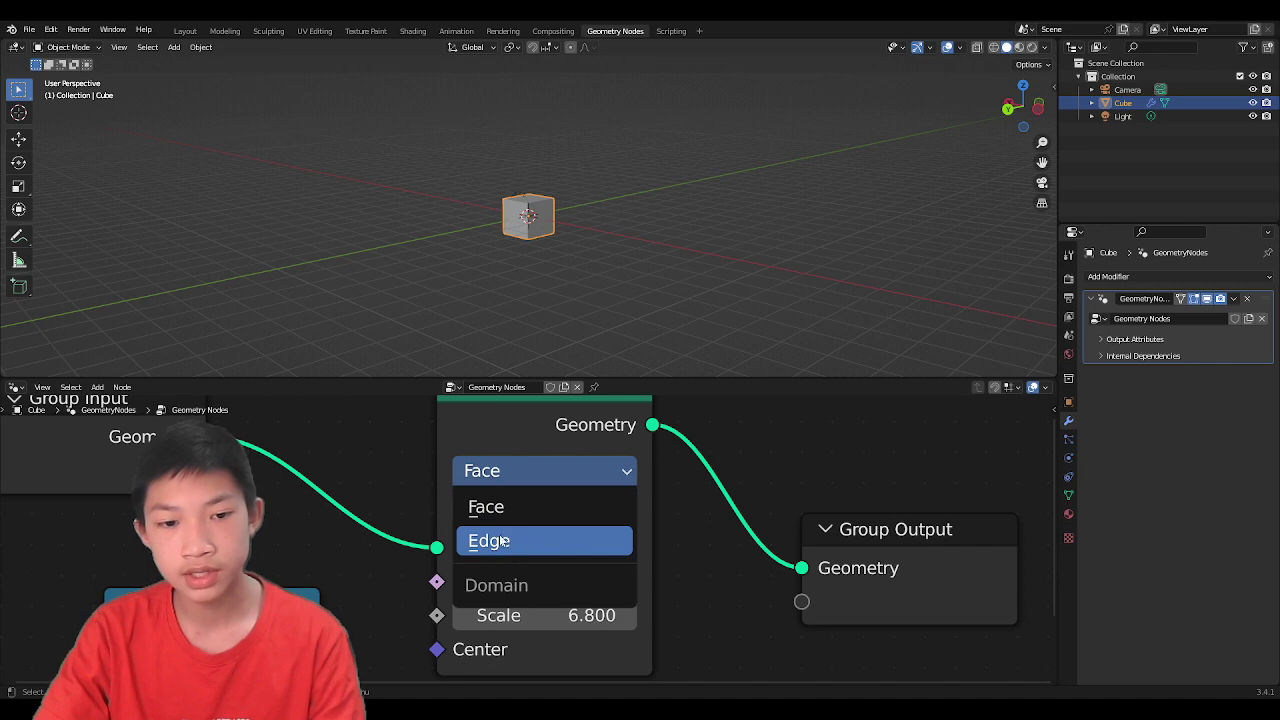
{"action": "left_click", "coordinate": [486, 507]}
{"action": "left_click", "coordinate": [468, 520]}
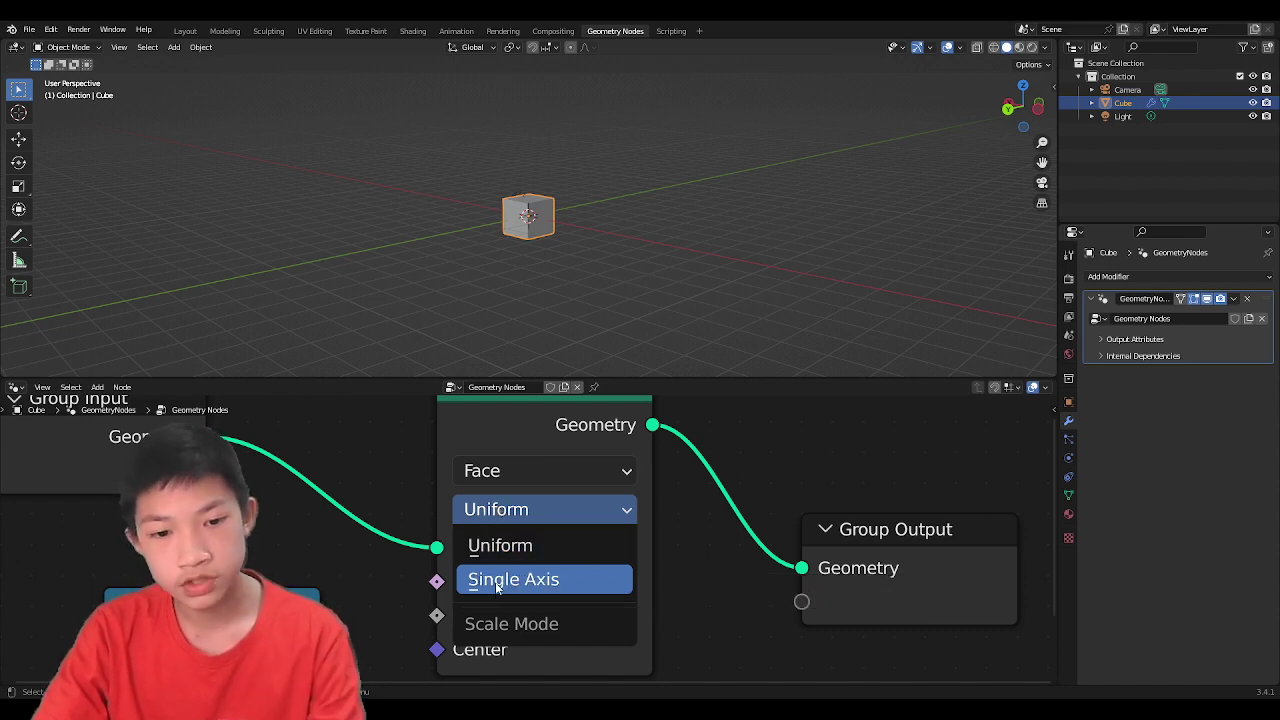
{"action": "left_click", "coordinate": [497, 579]}
Step: Set the first Axis component of the Scale Elements node to 0
{"action": "scroll", "coordinate": [525, 535], "scroll_direction": "down", "scroll_amount": 6}
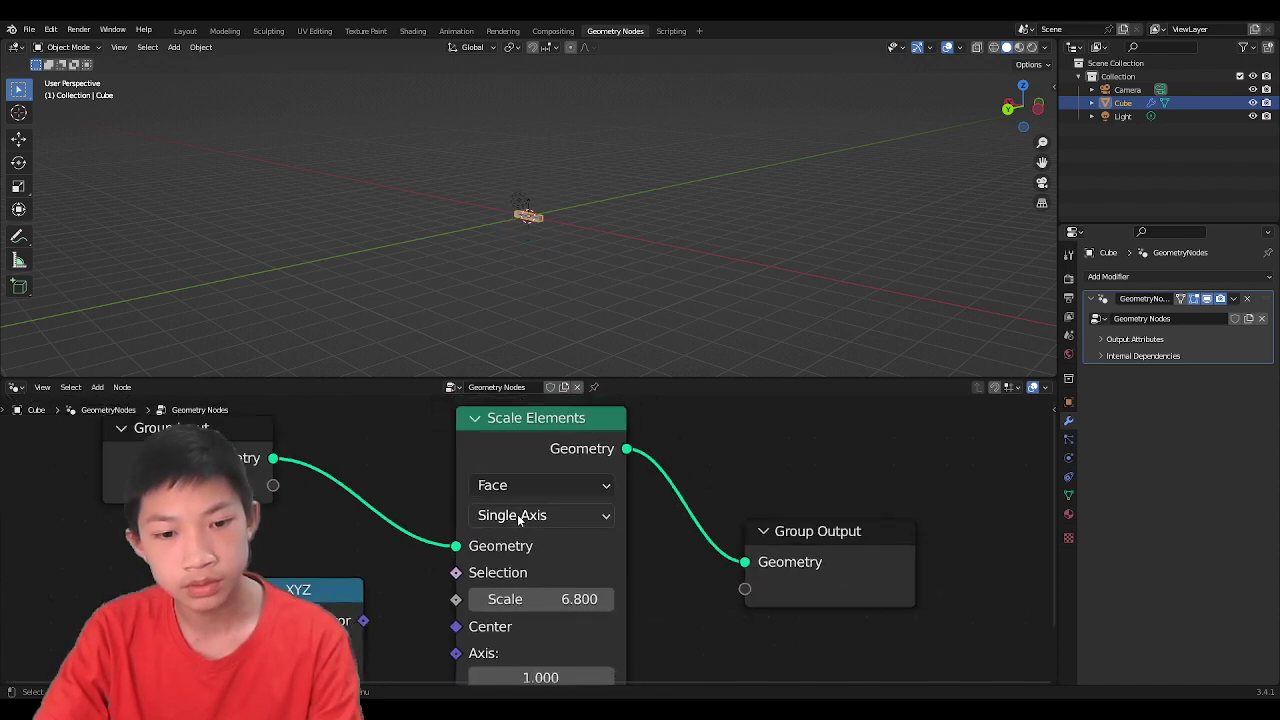
{"action": "middle_click_drag", "start_coordinate": [514, 586], "coordinate": [549, 503]}
{"action": "scroll", "coordinate": [549, 503], "scroll_direction": "up", "scroll_amount": 2}
{"action": "middle_click_drag", "start_coordinate": [438, 302], "coordinate": [500, 385]}
{"action": "scroll", "coordinate": [504, 323], "scroll_direction": "up", "scroll_amount": 5}
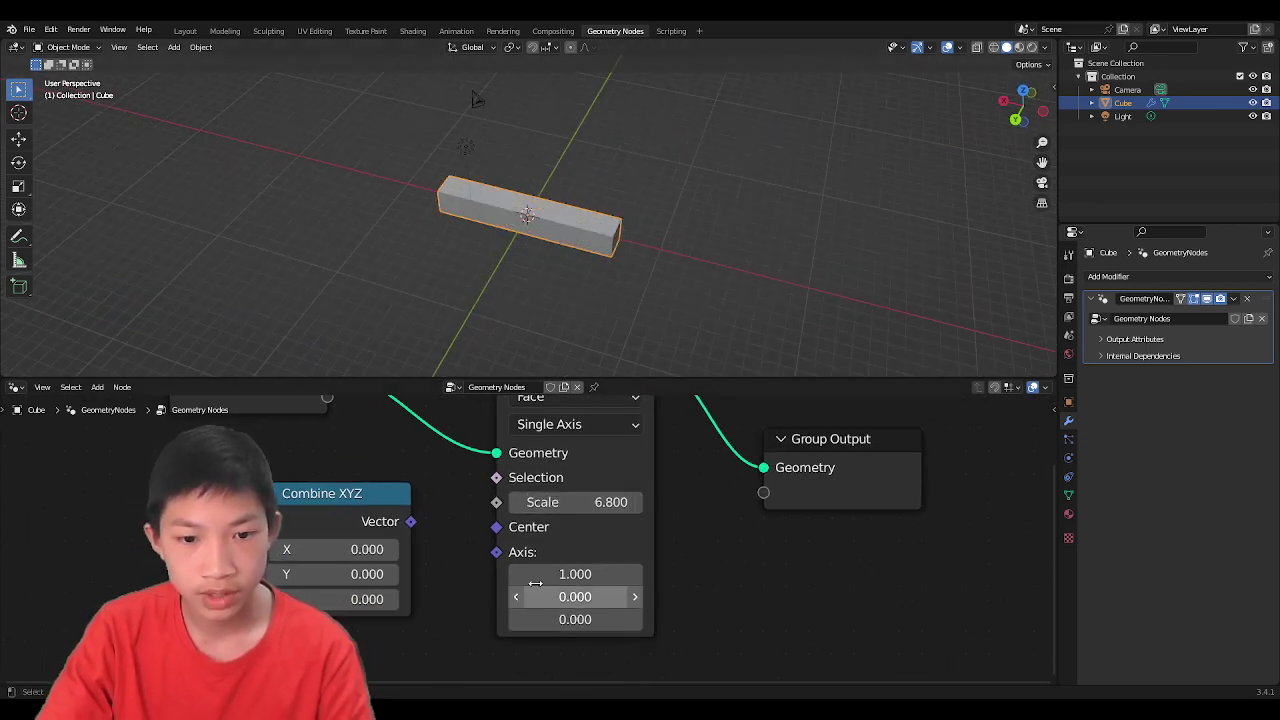
{"action": "left_click_drag", "start_coordinate": [528, 574], "coordinate": [700, 574]}
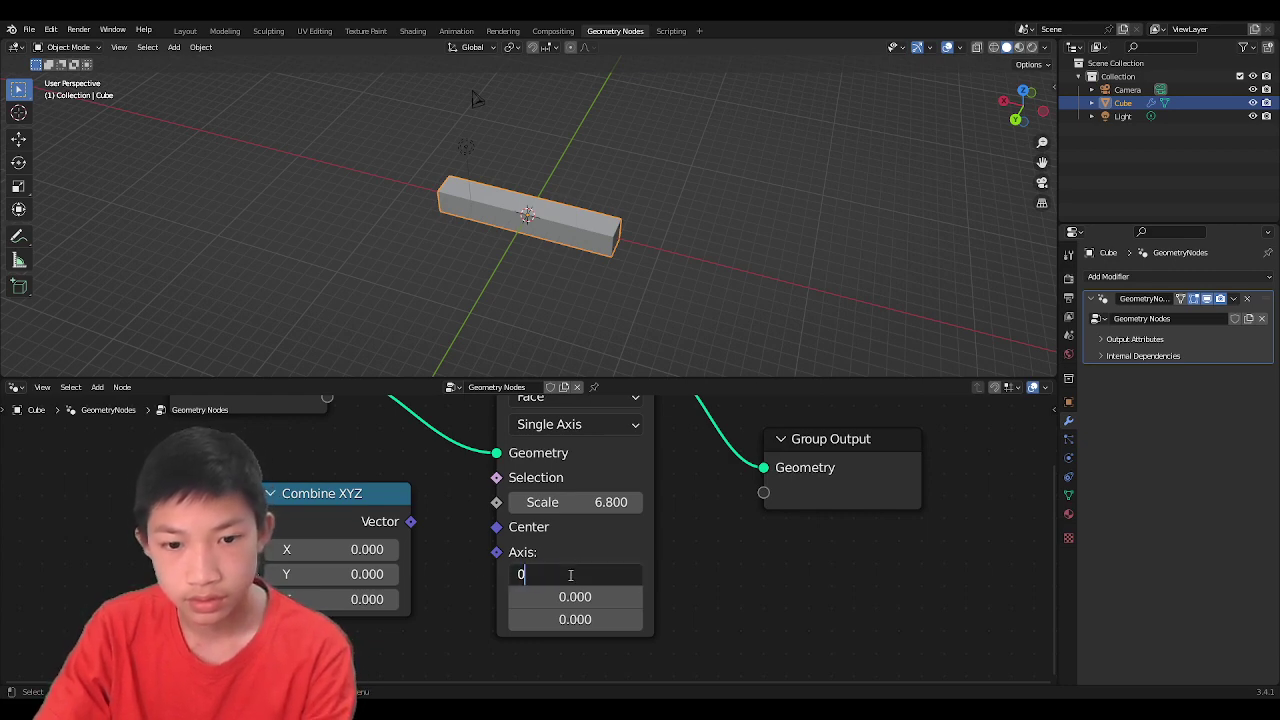
{"action": "key", "text": "Return"}
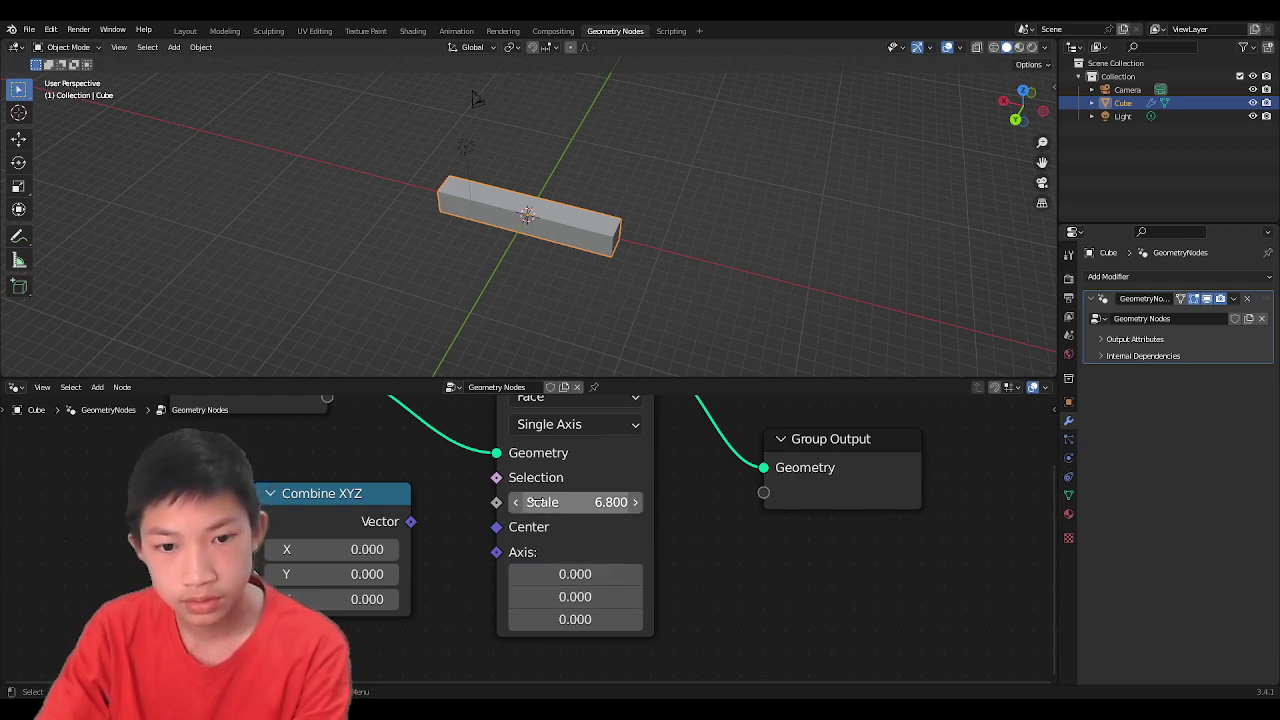
Step: Lower the Scale Elements scale to 2.5
{"action": "key", "text": "g"}
{"action": "left_click_drag", "start_coordinate": [570, 516], "coordinate": [566, 516]}
{"action": "left_click_drag", "start_coordinate": [566, 506], "coordinate": [522, 506]}
{"action": "scroll", "coordinate": [476, 500], "scroll_direction": "down", "scroll_amount": 3}
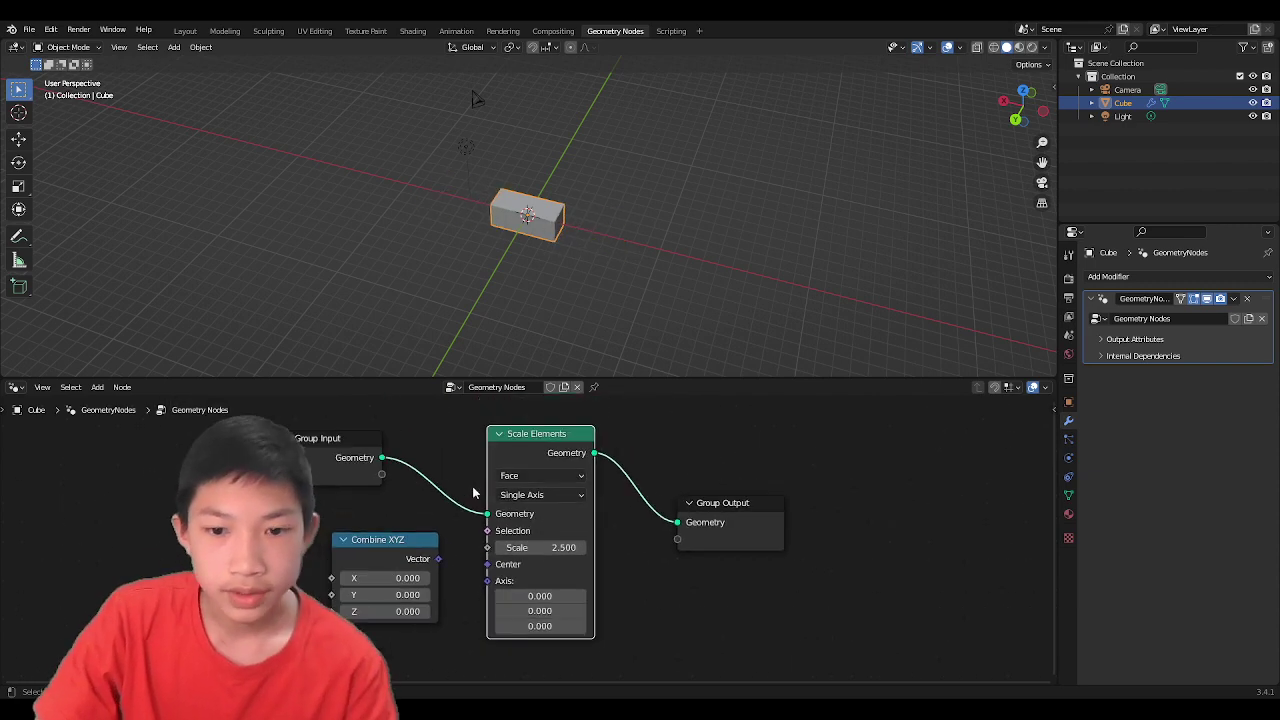
{"action": "scroll", "coordinate": [598, 493], "scroll_direction": "up", "scroll_amount": 4}
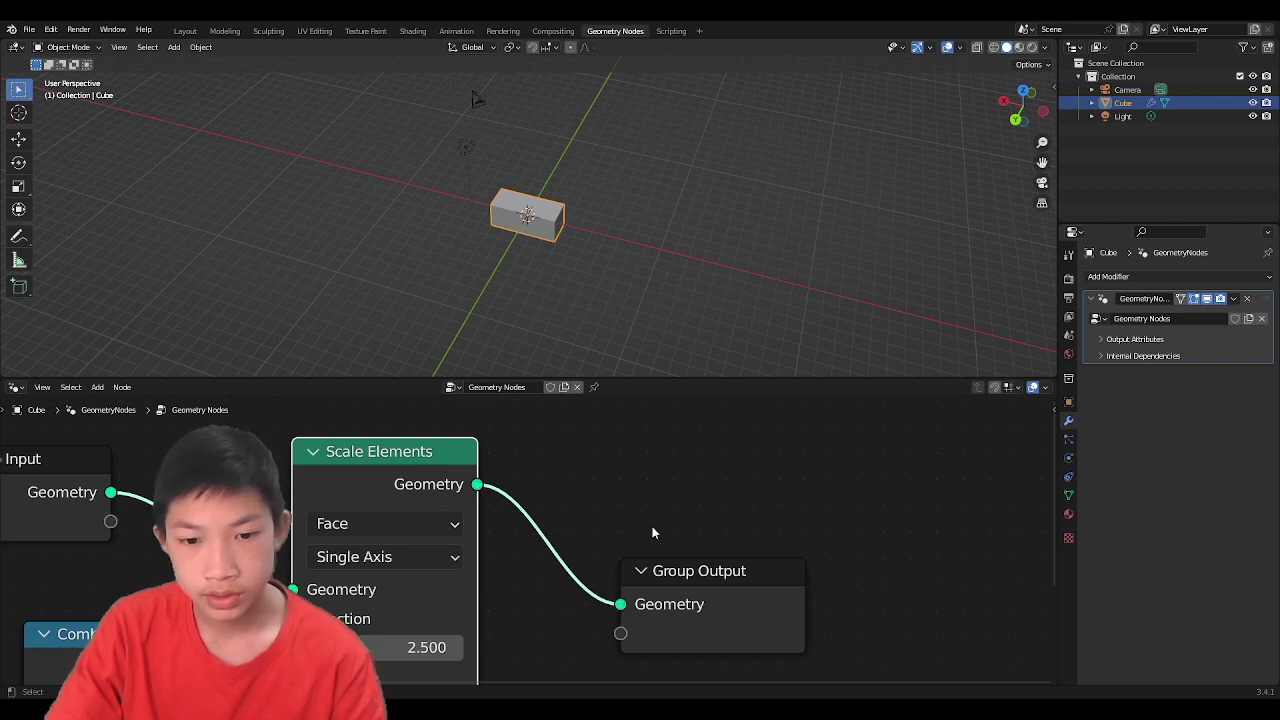
Step: Disconnect and reconnect Scale Elements and Group Output, and move both nodes farther from Group Input
{"action": "left_click_drag", "start_coordinate": [476, 484], "coordinate": [618, 598]}
{"action": "scroll", "coordinate": [638, 672], "scroll_direction": "down", "scroll_amount": 2}
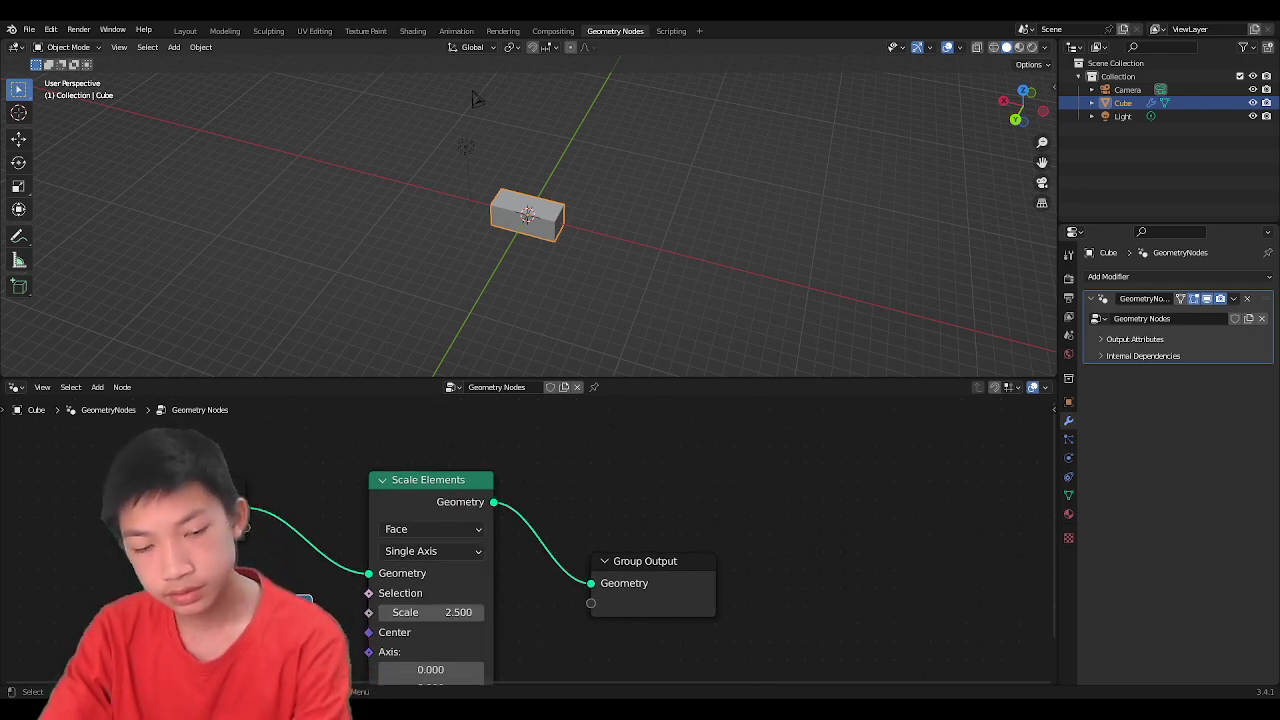
{"action": "left_click_drag", "start_coordinate": [591, 583], "coordinate": [580, 526]}
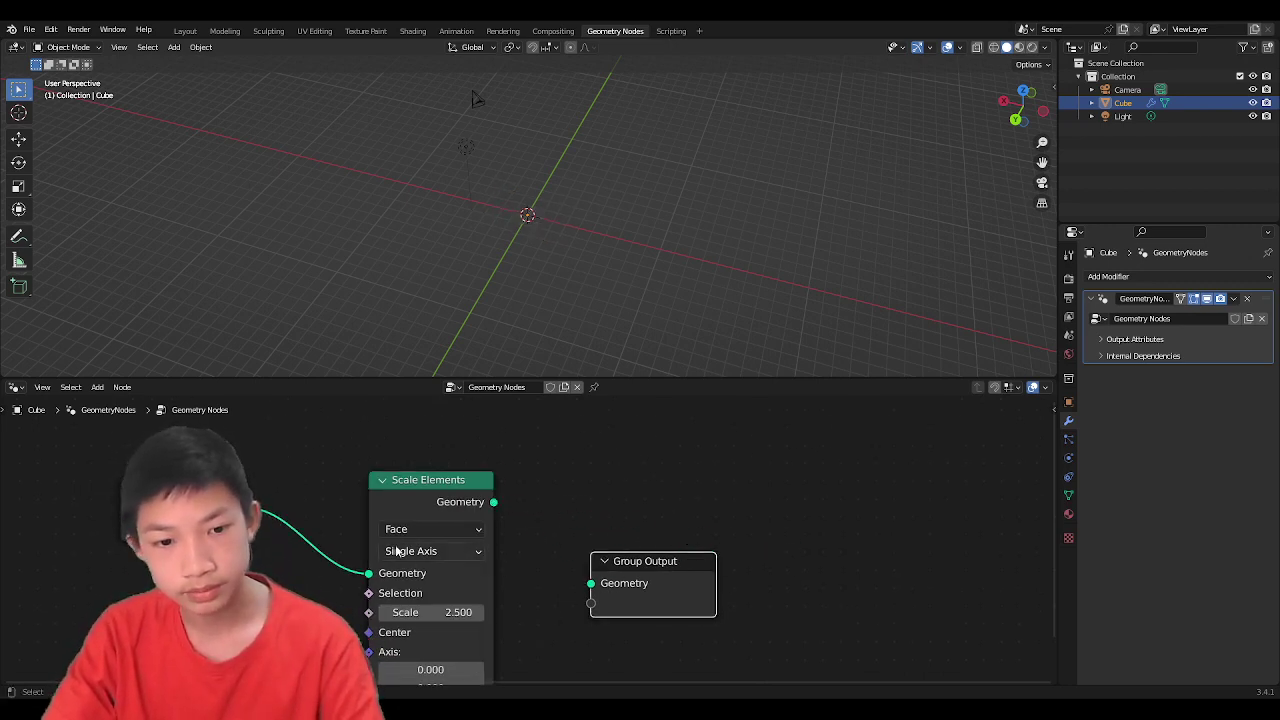
{"action": "left_click_drag", "start_coordinate": [494, 502], "coordinate": [747, 548]}
{"action": "left_click_drag", "start_coordinate": [449, 482], "coordinate": [614, 492]}
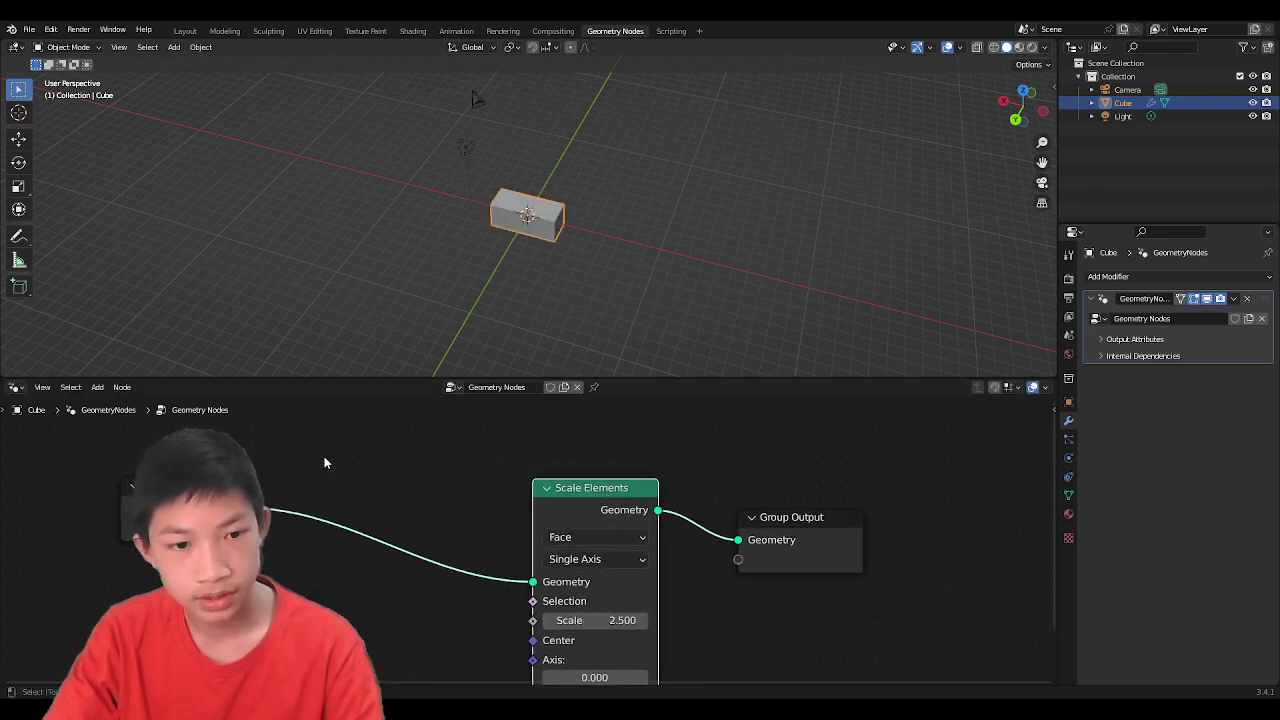
Step: Insert an Extrude Mesh node on the link between Group Input and Scale Elements
{"action": "key", "text": "shift+a"}
{"action": "left_click", "coordinate": [290, 383]}
{"action": "type", "text": "ex"}
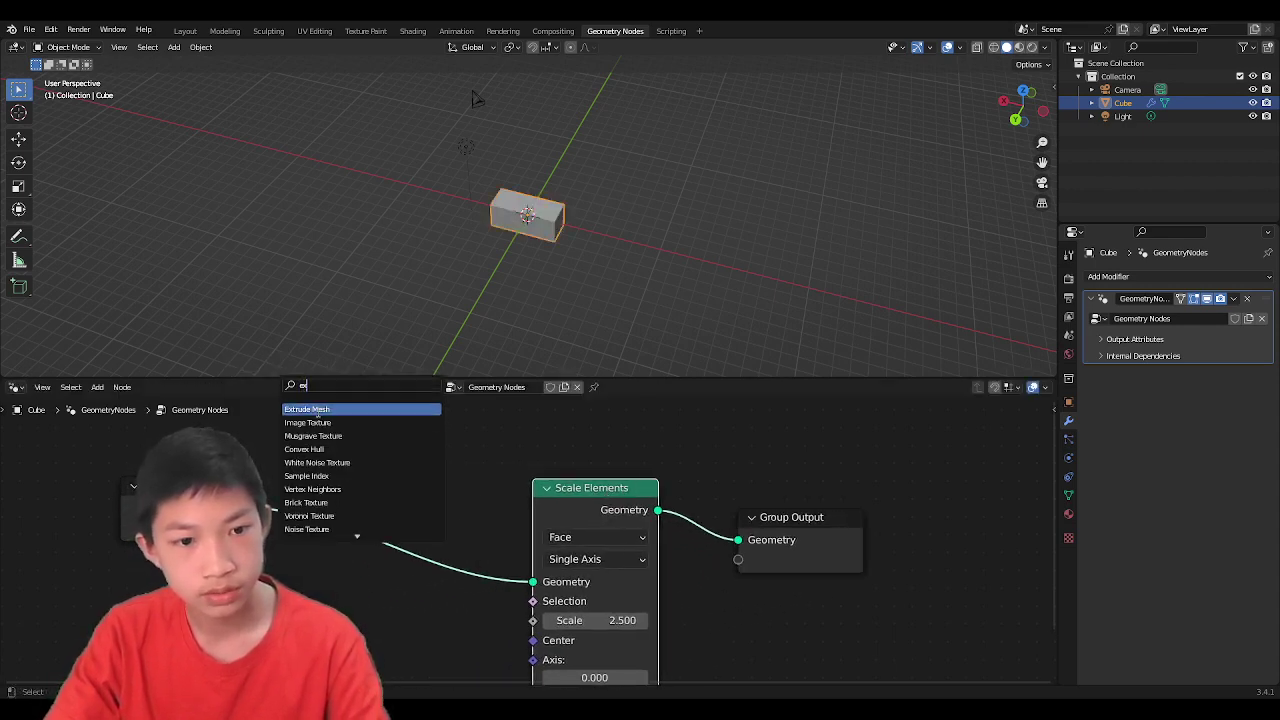
{"action": "key", "text": "Return"}
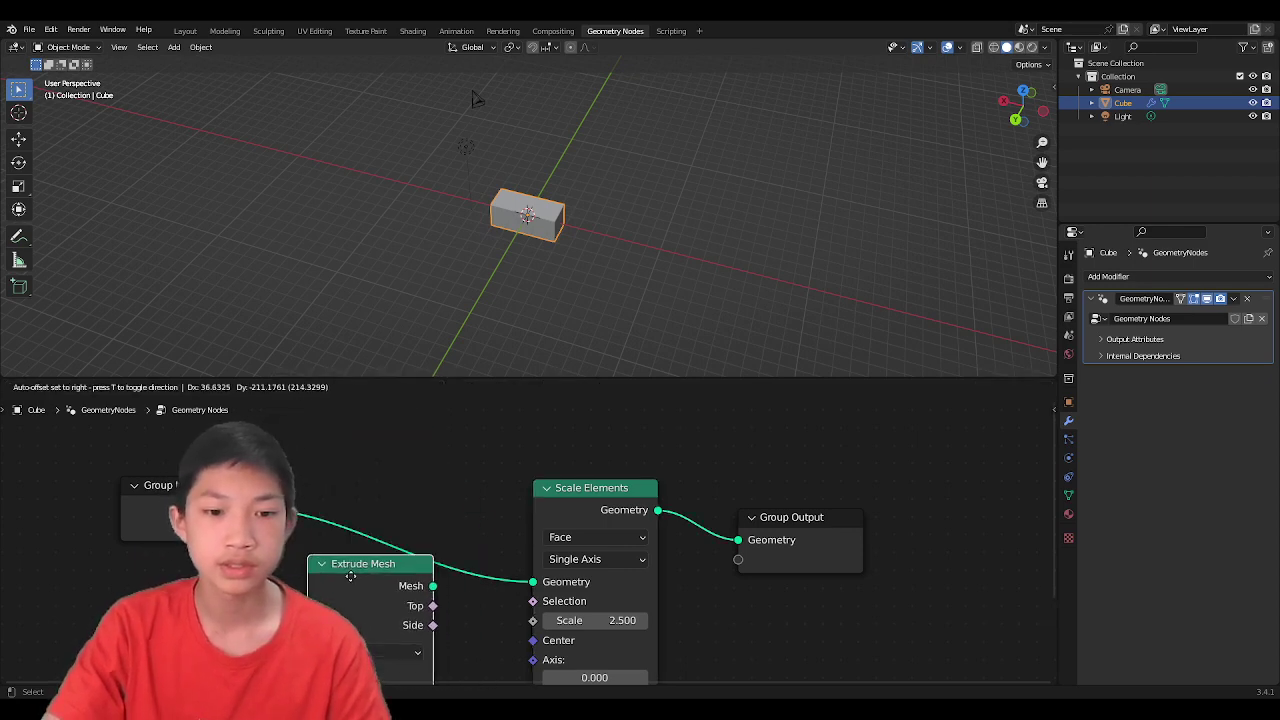
{"action": "left_click", "coordinate": [379, 538]}
{"action": "scroll", "coordinate": [436, 438], "scroll_direction": "up", "scroll_amount": 1}
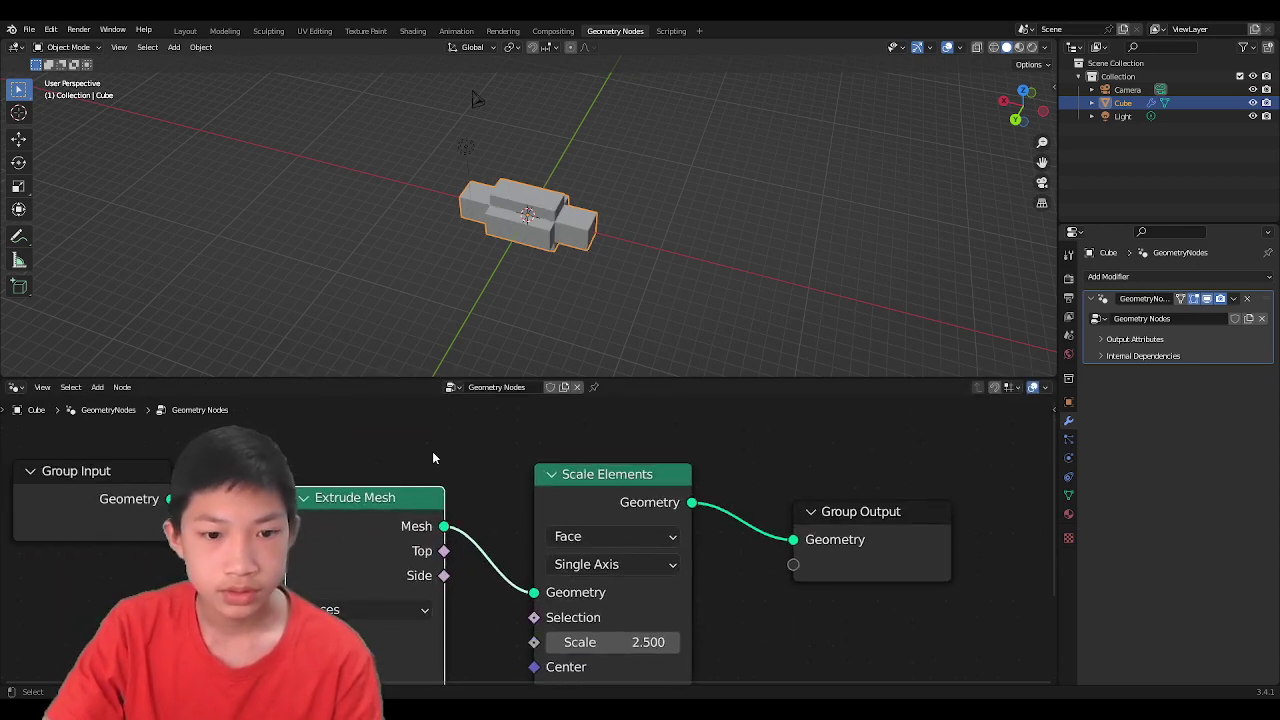
Step: Disconnect Group Input from the Extrude Mesh node and move Group Input higher in the node tree
{"action": "left_click", "coordinate": [110, 478]}
{"action": "scroll", "coordinate": [110, 474], "scroll_direction": "down", "scroll_amount": 1}
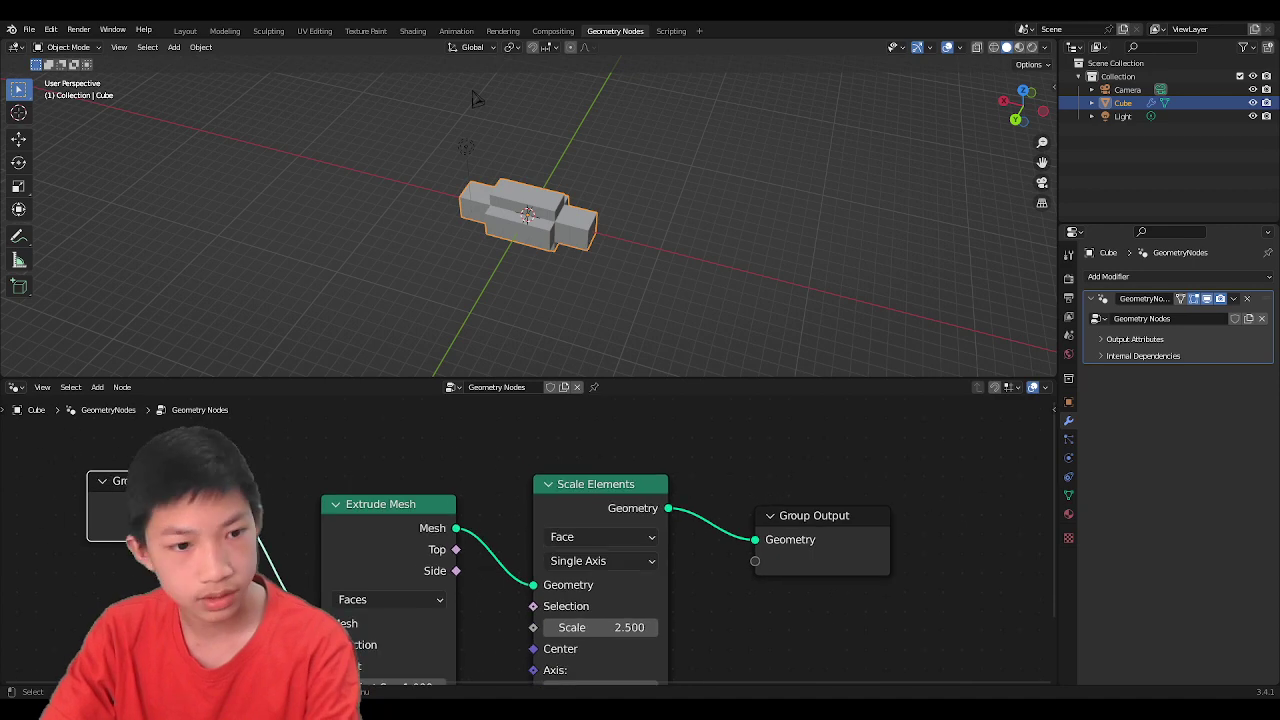
{"action": "left_click_drag", "start_coordinate": [321, 623], "coordinate": [270, 590]}
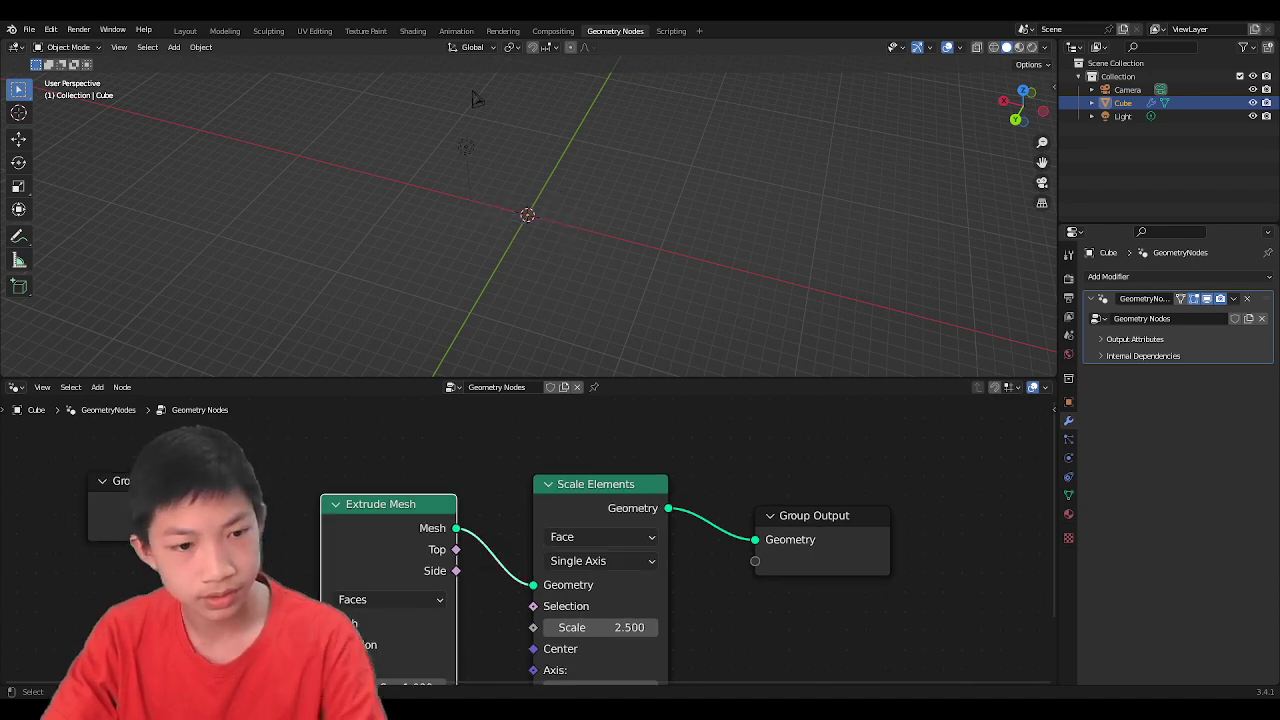
{"action": "left_click_drag", "start_coordinate": [150, 481], "coordinate": [164, 431]}
Step: Add a Grid node below Group Input and connect its mesh output to the Extrude Mesh node's Mesh input
{"action": "key", "text": "shift+a"}
{"action": "left_click", "coordinate": [148, 383]}
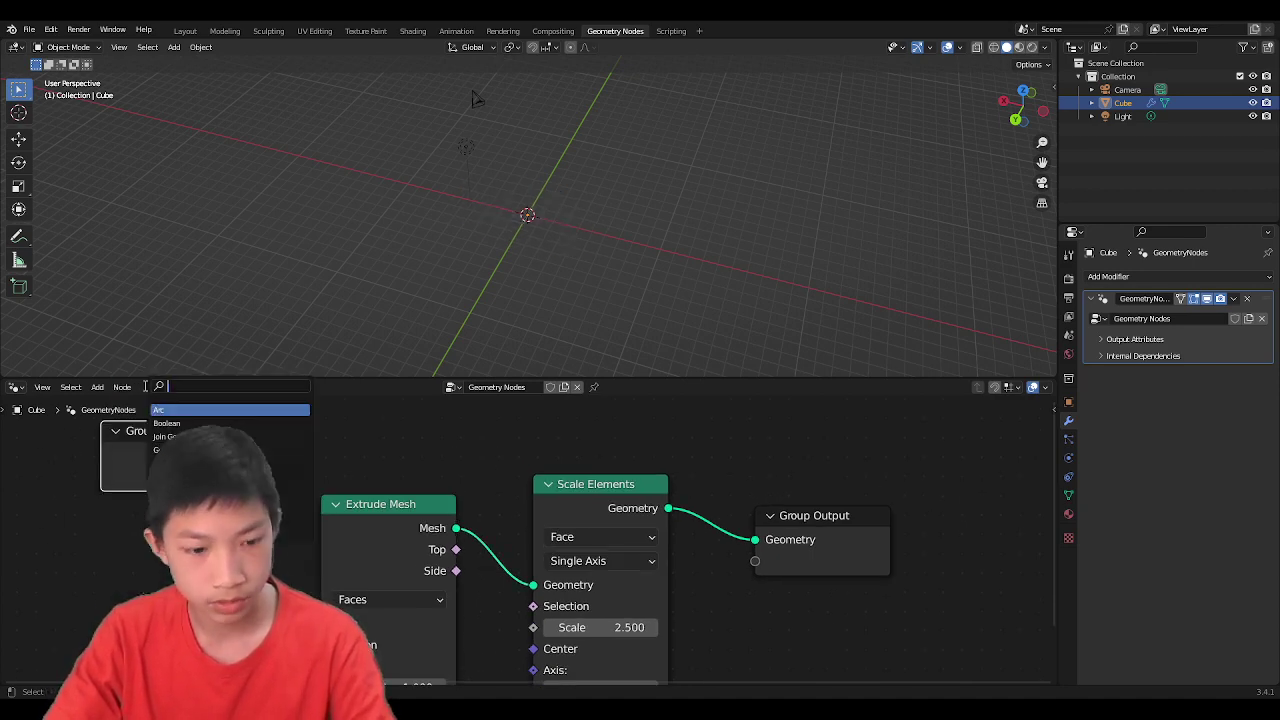
{"action": "type", "text": "g"}
{"action": "key", "text": "Return"}
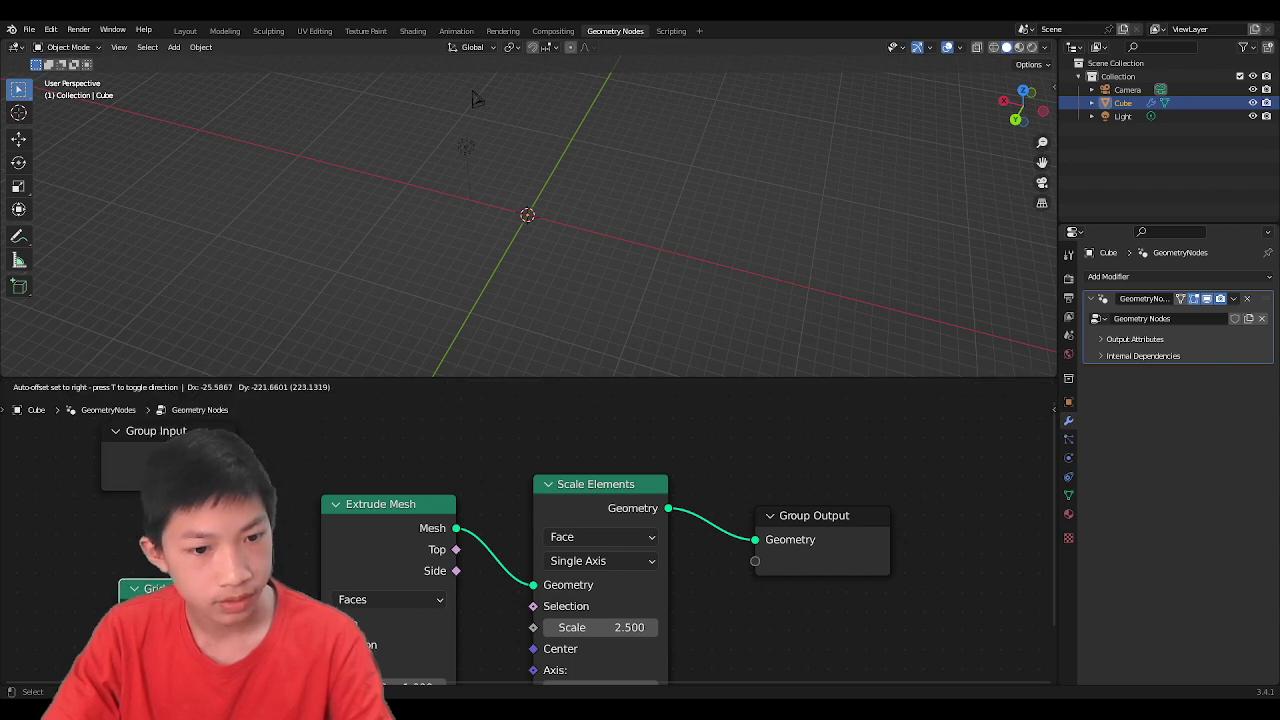
{"action": "left_click_drag", "start_coordinate": [256, 615], "coordinate": [321, 623]}
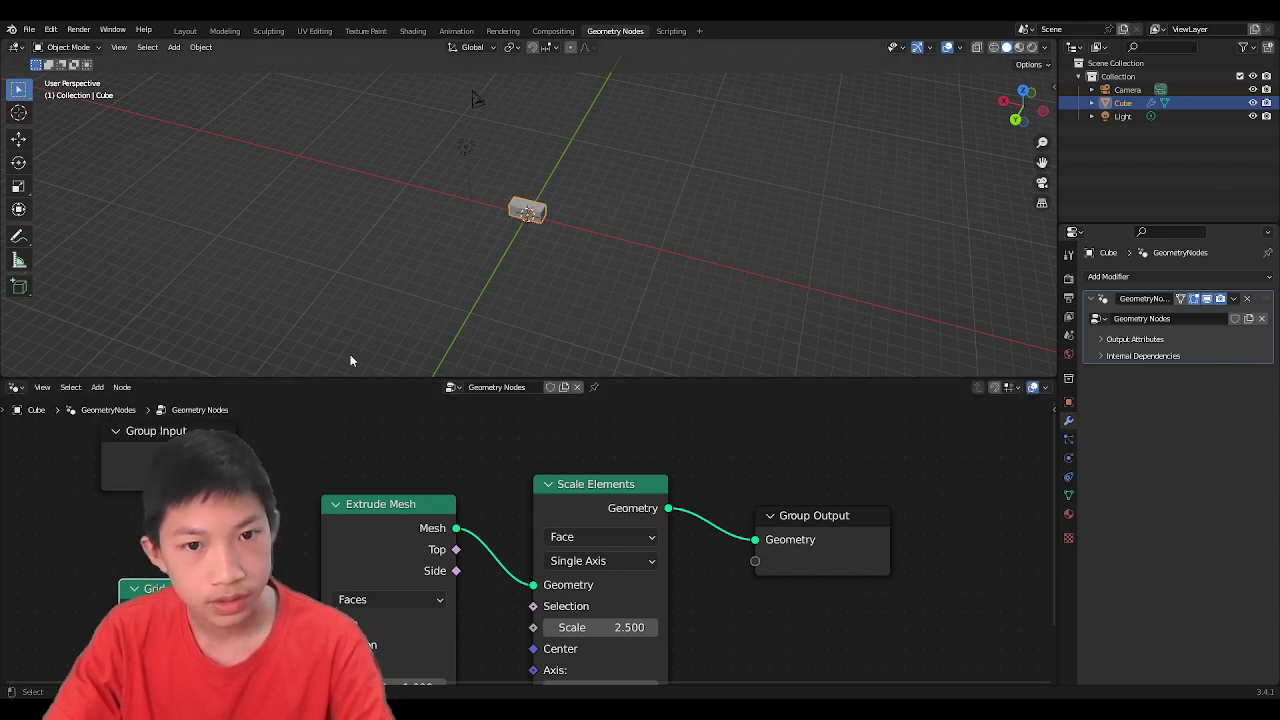
Step: Set the Scale Elements scale to 0
{"action": "scroll", "coordinate": [432, 358], "scroll_direction": "up", "scroll_amount": 3}
{"action": "middle_click_drag", "start_coordinate": [265, 632], "coordinate": [316, 491]}
{"action": "scroll", "coordinate": [316, 491], "scroll_direction": "up", "scroll_amount": 3}
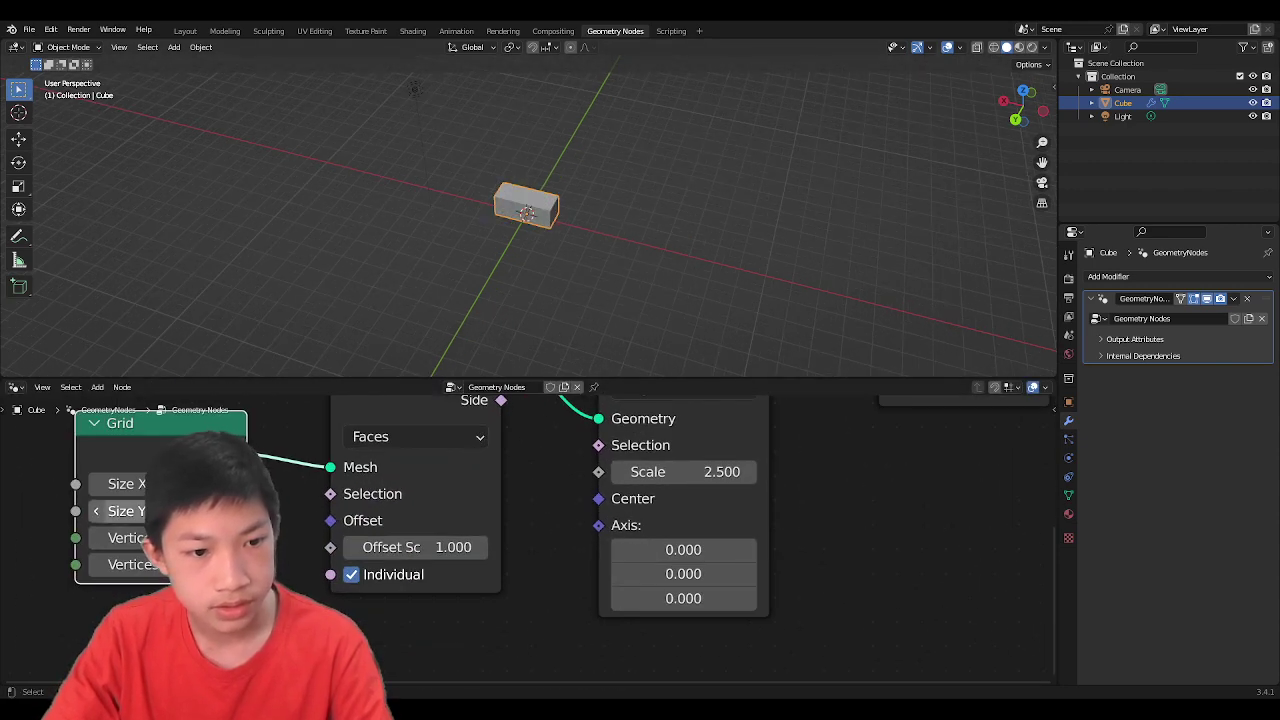
{"action": "middle_click_drag", "start_coordinate": [277, 308], "coordinate": [291, 366]}
{"action": "left_click", "coordinate": [679, 476]}
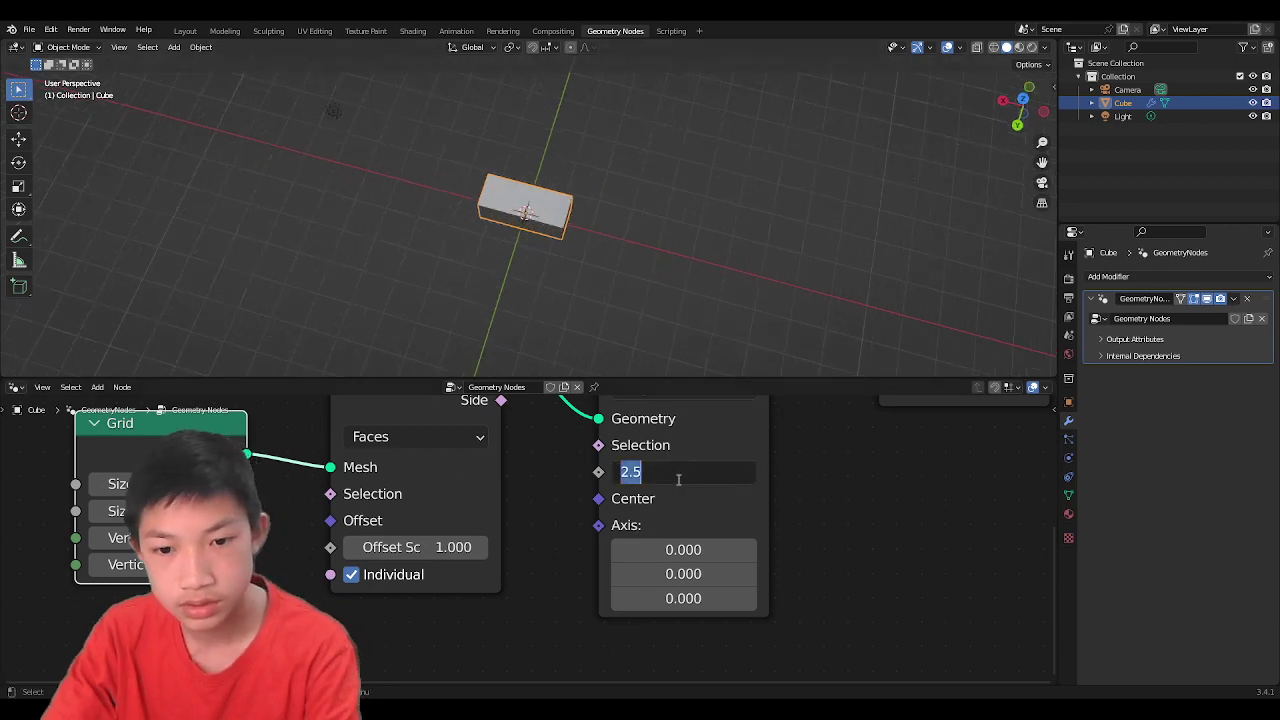
{"action": "type", "text": "0"}
{"action": "left_click", "coordinate": [806, 529]}
Step: Switch the Scale Elements scale mode back to Uniform
{"action": "middle_click_drag", "start_coordinate": [707, 471], "coordinate": [694, 643]}
{"action": "left_click", "coordinate": [638, 549]}
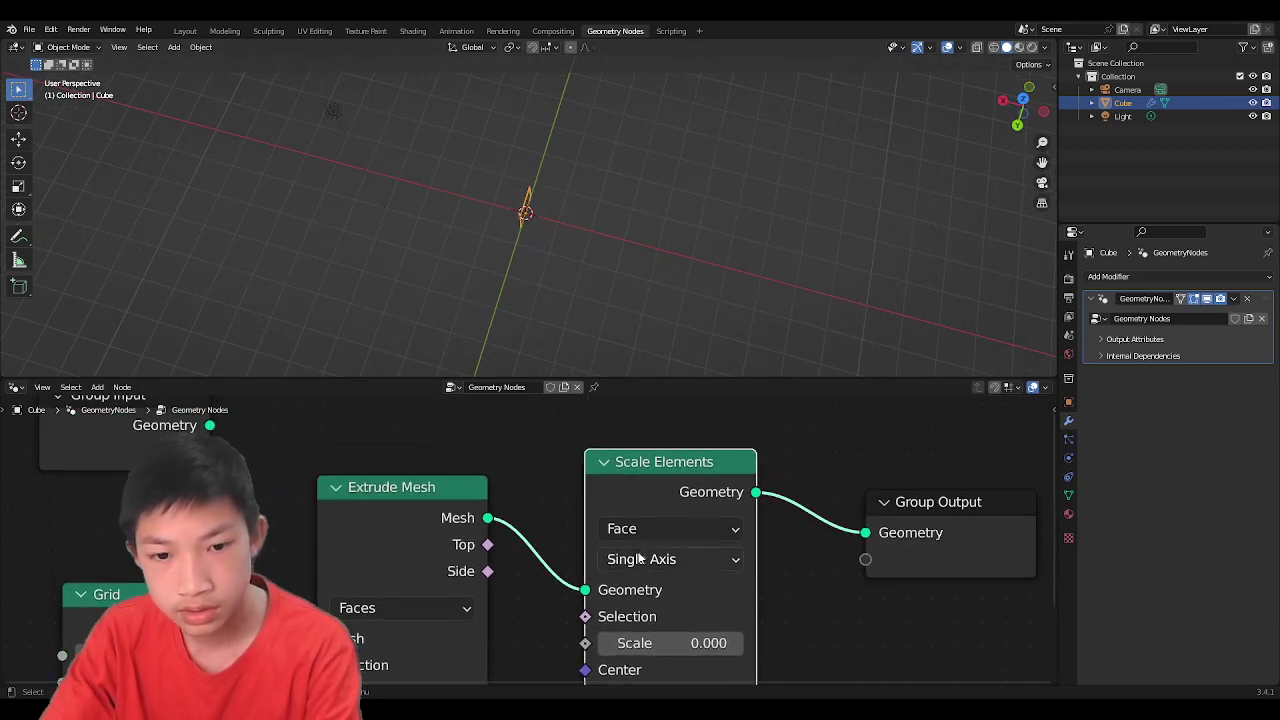
{"action": "left_click", "coordinate": [640, 557]}
{"action": "left_click", "coordinate": [652, 586]}
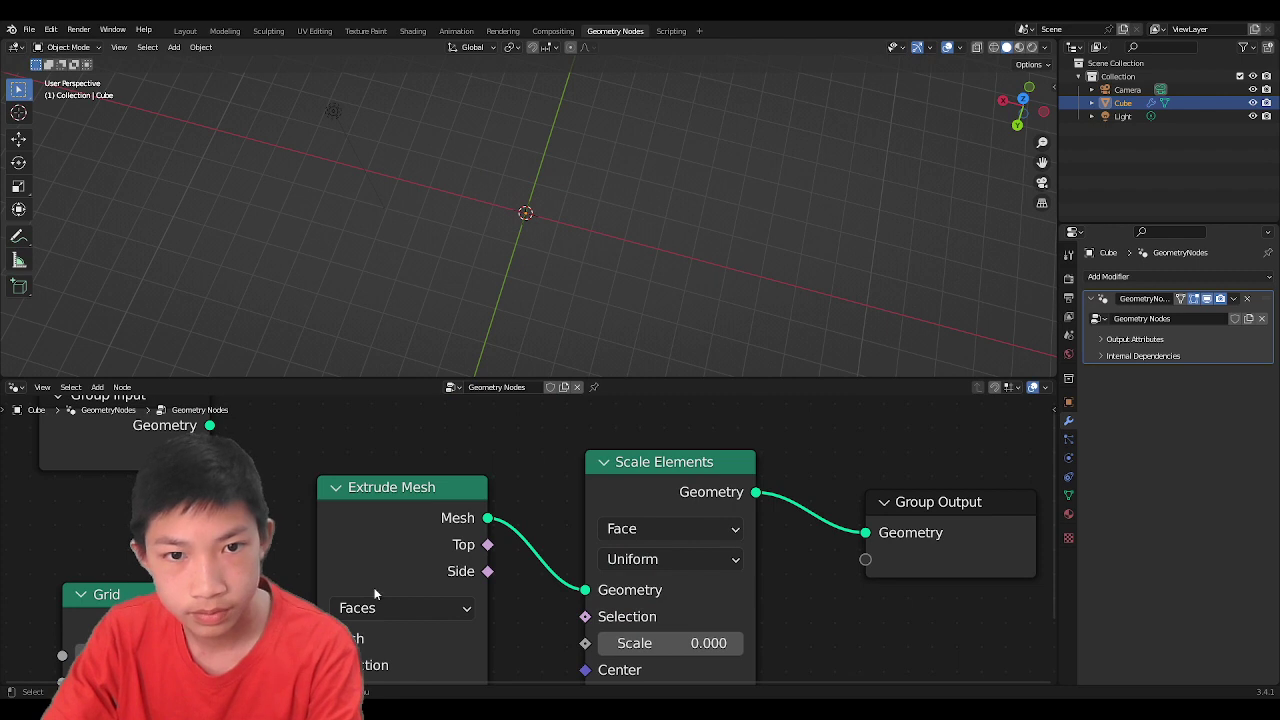
Step: Set the Scale Elements node's scale to 1
{"action": "middle_click_drag", "start_coordinate": [211, 657], "coordinate": [305, 488]}
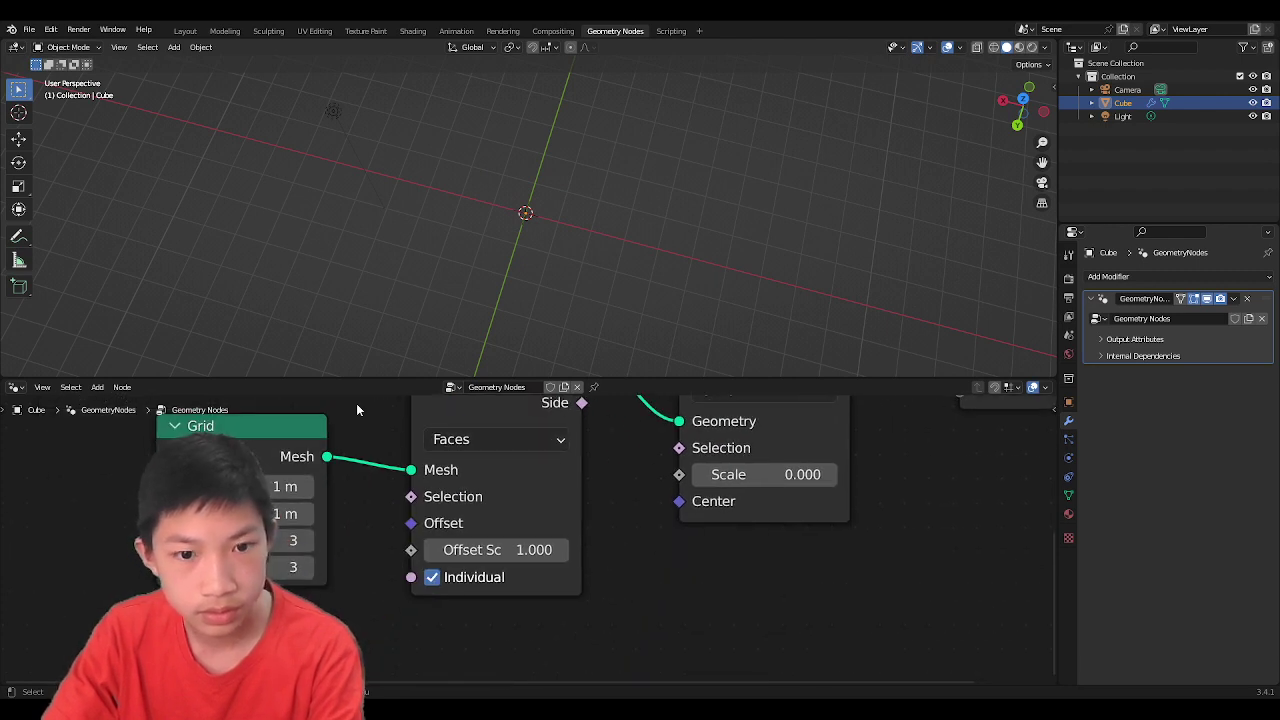
{"action": "middle_click_drag", "start_coordinate": [526, 272], "coordinate": [648, 413]}
{"action": "left_click", "coordinate": [765, 474]}
{"action": "type", "text": "1"}
{"action": "key", "text": "Return"}
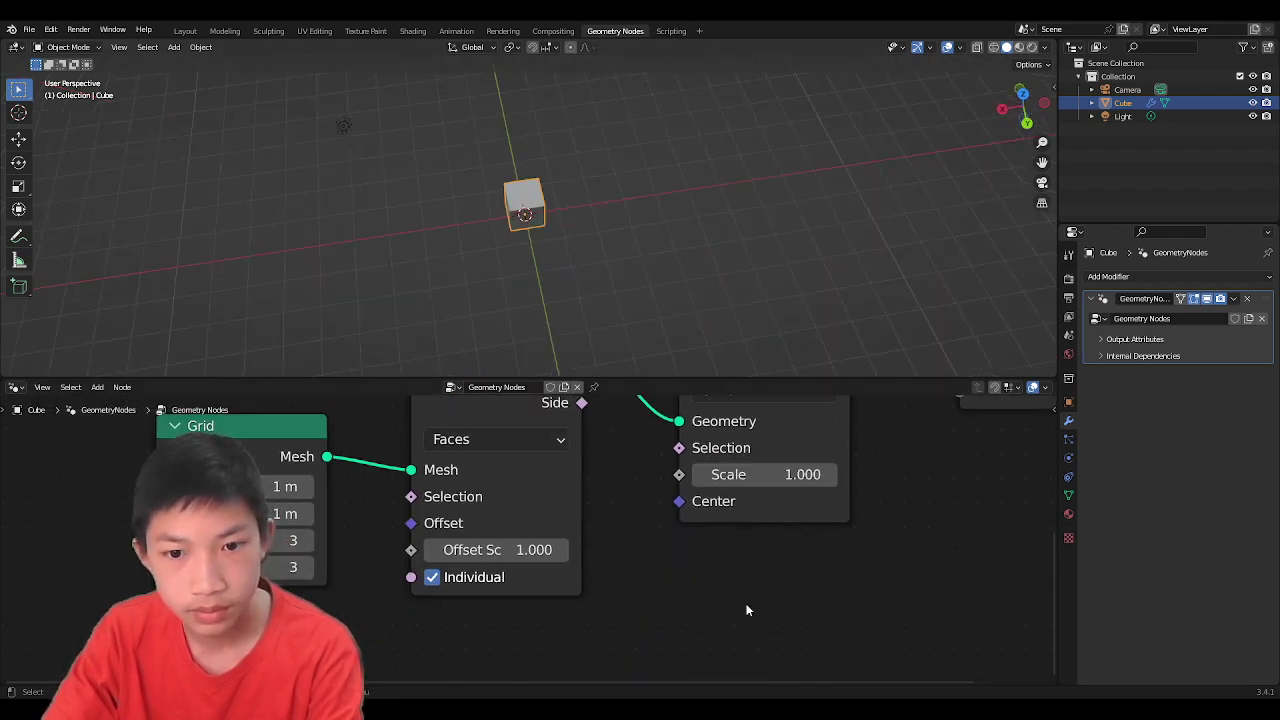
{"action": "scroll", "coordinate": [507, 278], "scroll_direction": "up", "scroll_amount": 7}
{"action": "middle_click_drag", "start_coordinate": [530, 260], "coordinate": [627, 204]}
{"action": "scroll", "coordinate": [627, 204], "scroll_direction": "down", "scroll_amount": 3}
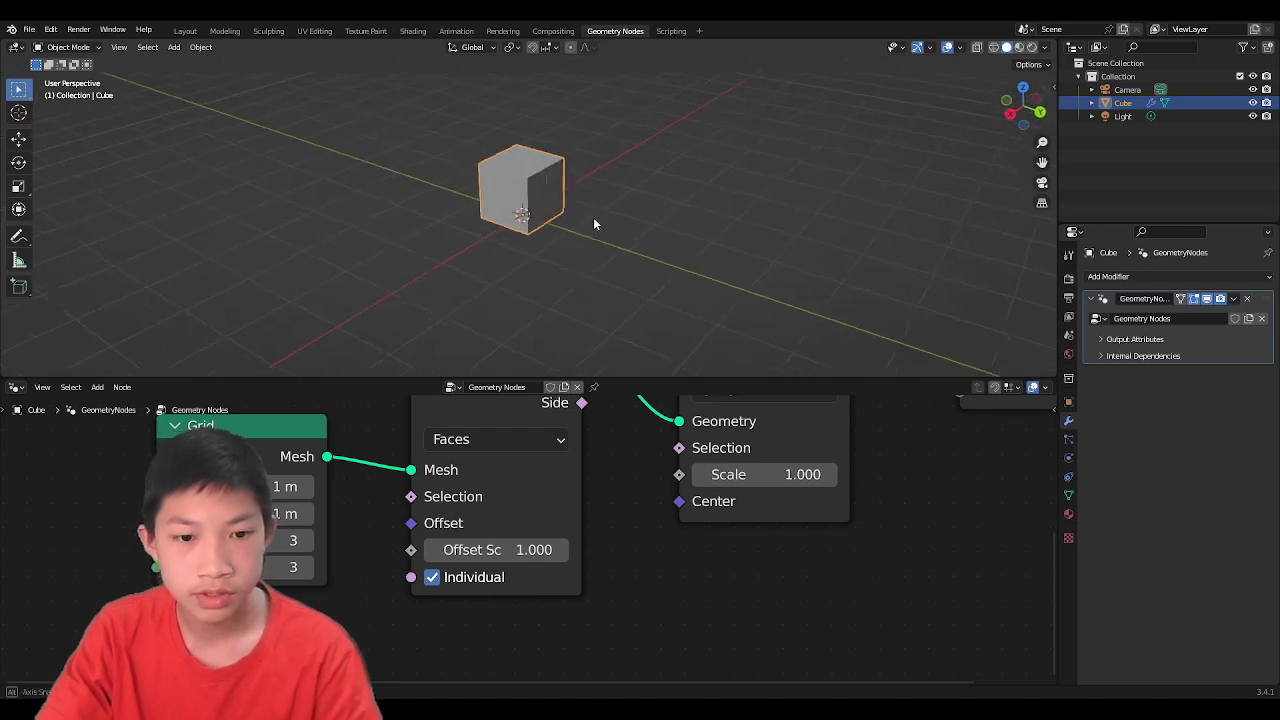
Step: Set both vertex counts of the Grid node, X and Y, to 5
{"action": "left_click", "coordinate": [284, 540]}
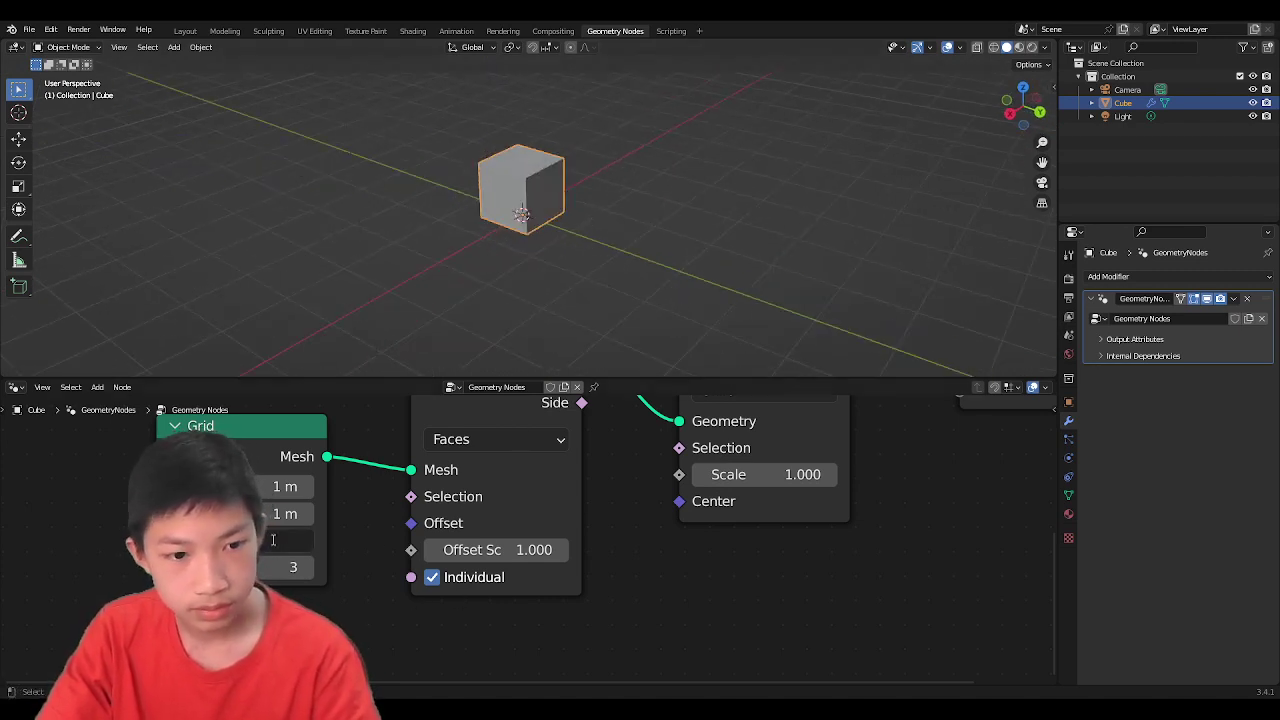
{"action": "type", "text": "5"}
{"action": "key", "text": "Return"}
{"action": "left_click", "coordinate": [292, 567]}
{"action": "type", "text": "5"}
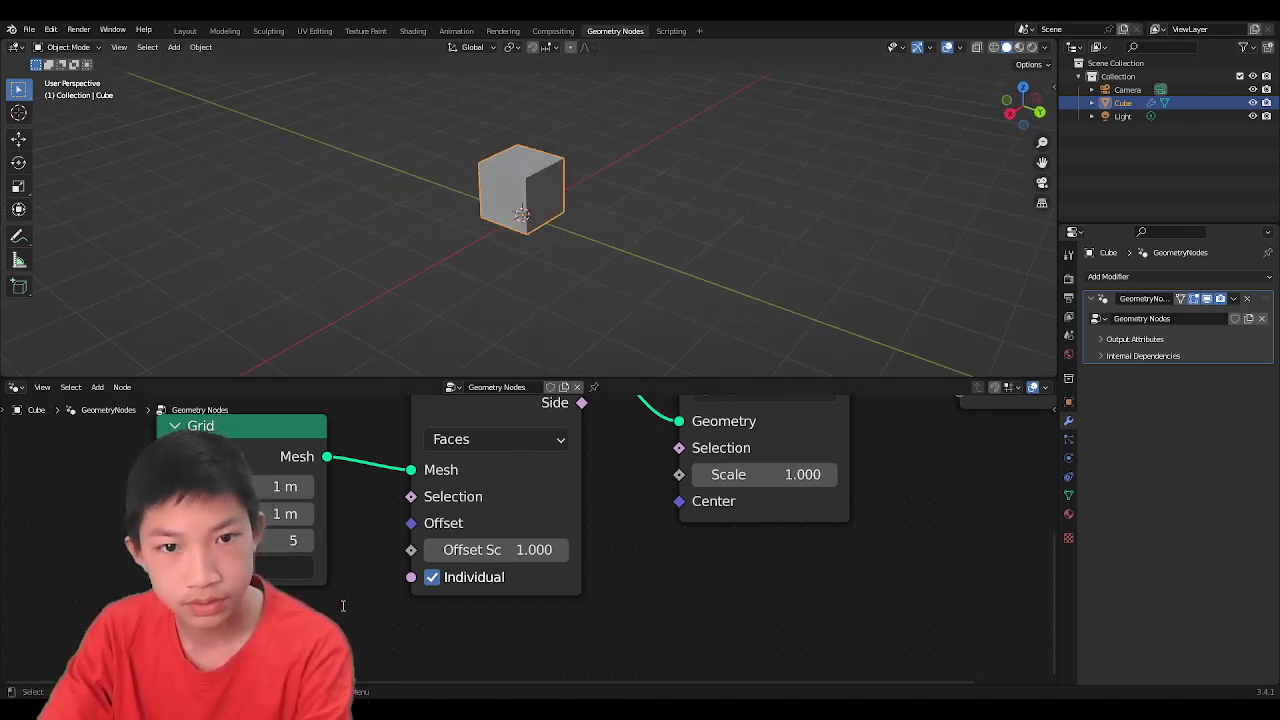
{"action": "key", "text": "Return"}
Step: Set the Grid node's X and Y sizes to 2 m each
{"action": "left_click", "coordinate": [275, 487]}
{"action": "type", "text": "2"}
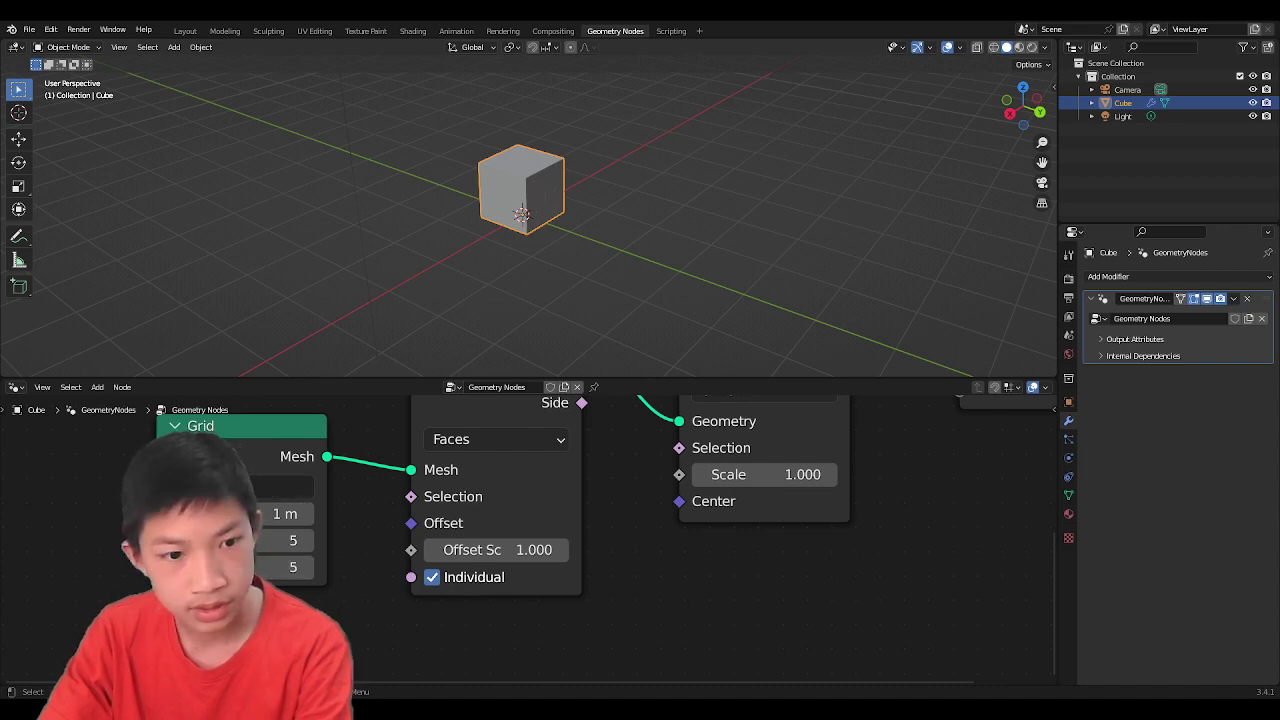
{"action": "key", "text": "Return"}
{"action": "left_click", "coordinate": [275, 514]}
{"action": "type", "text": "2"}
{"action": "key", "text": "Return"}
Step: Lower the Extrude Mesh node's offset scale to 0.8
{"action": "middle_click_drag", "start_coordinate": [460, 234], "coordinate": [438, 400]}
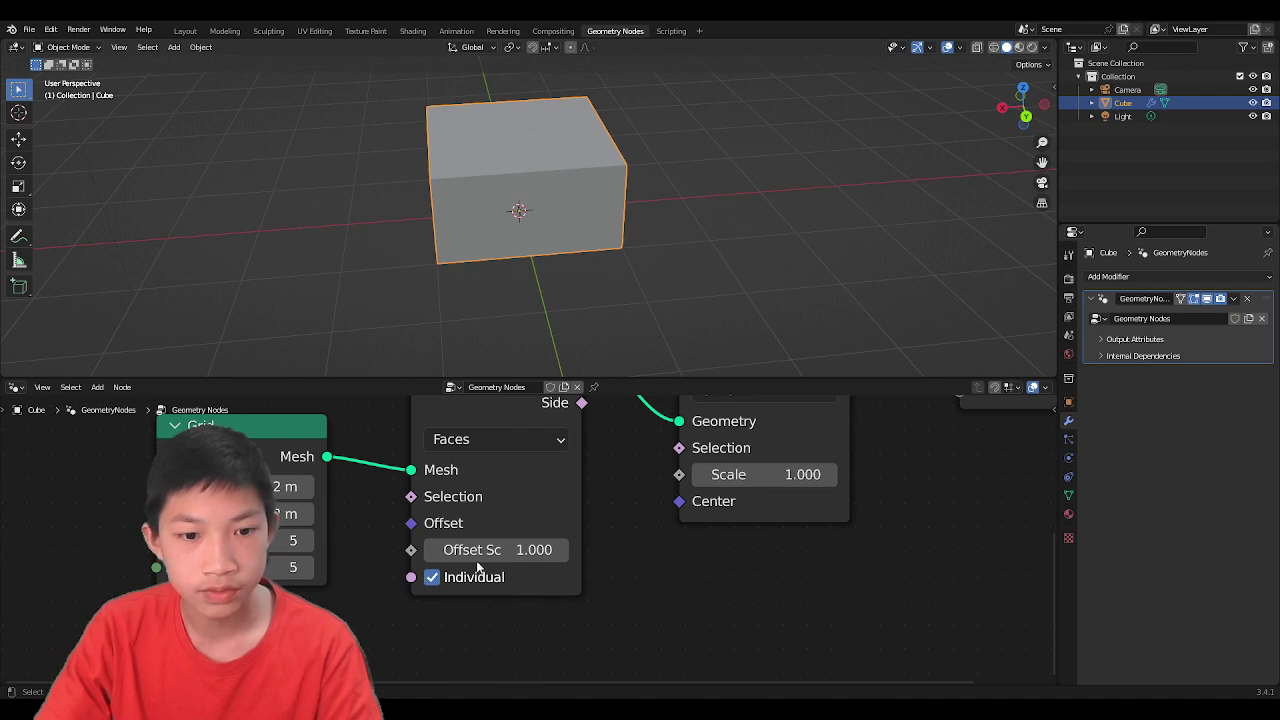
{"action": "mouse_move", "coordinate": [495, 550]}
{"action": "left_mouse_down"}
{"action": "mouse_move", "coordinate": [515, 550]}
{"action": "mouse_move", "coordinate": [470, 550]}
{"action": "mouse_move", "coordinate": [500, 550]}
{"action": "left_mouse_up"}
Step: Try a scale of 1.1 on the Scale Elements node and return it to 1
{"action": "middle_click_drag", "start_coordinate": [670, 474], "coordinate": [603, 575]}
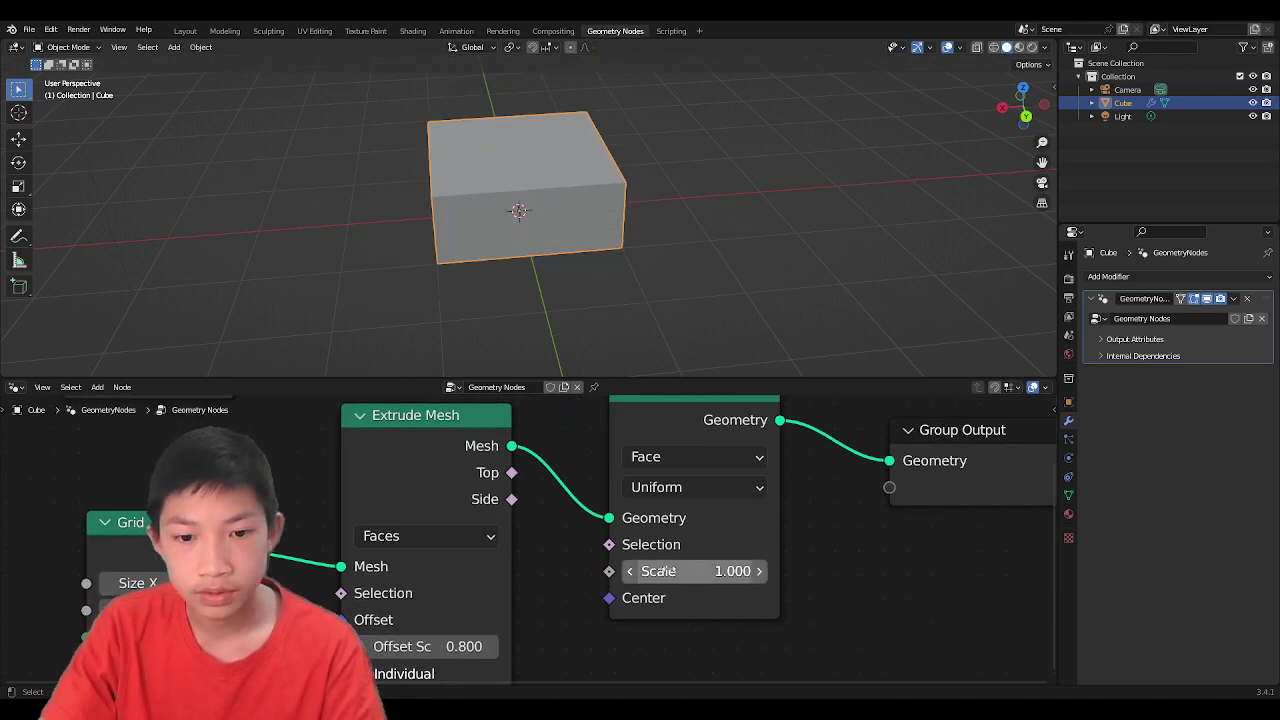
{"action": "left_click_drag", "start_coordinate": [652, 570], "coordinate": [686, 568]}
{"action": "left_click", "coordinate": [686, 570]}
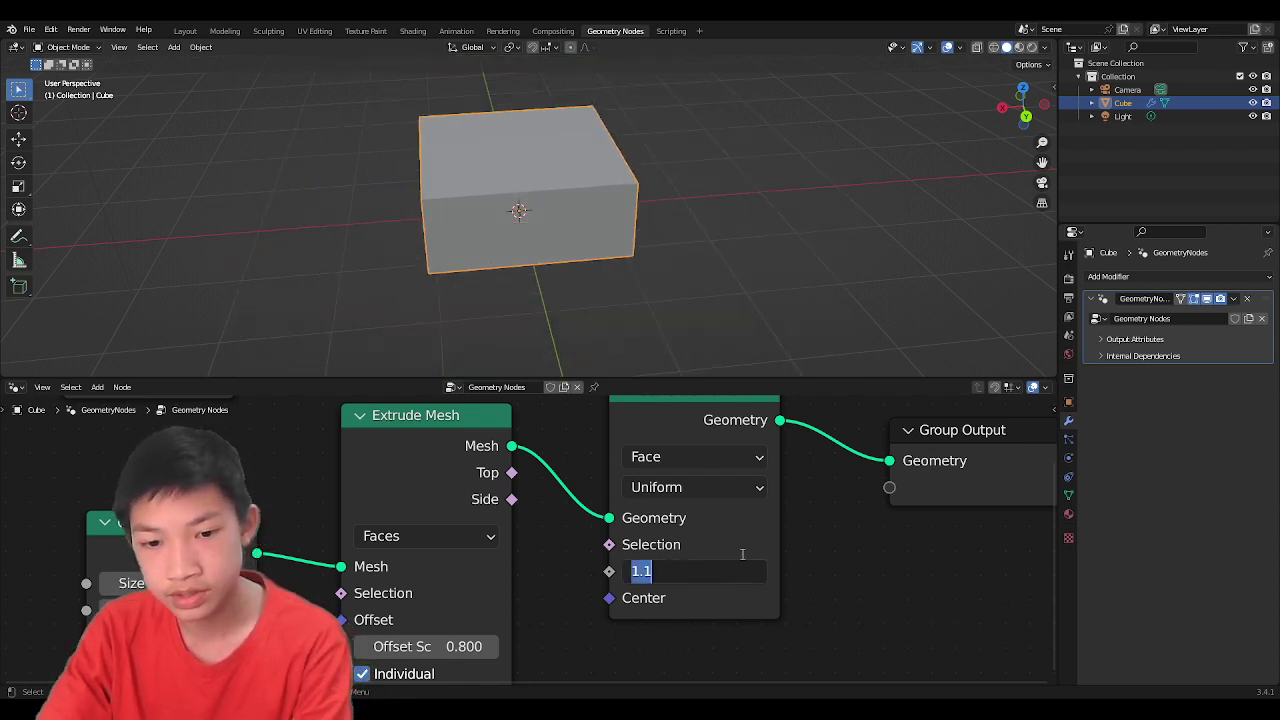
{"action": "type", "text": "1"}
{"action": "key", "text": "Return"}
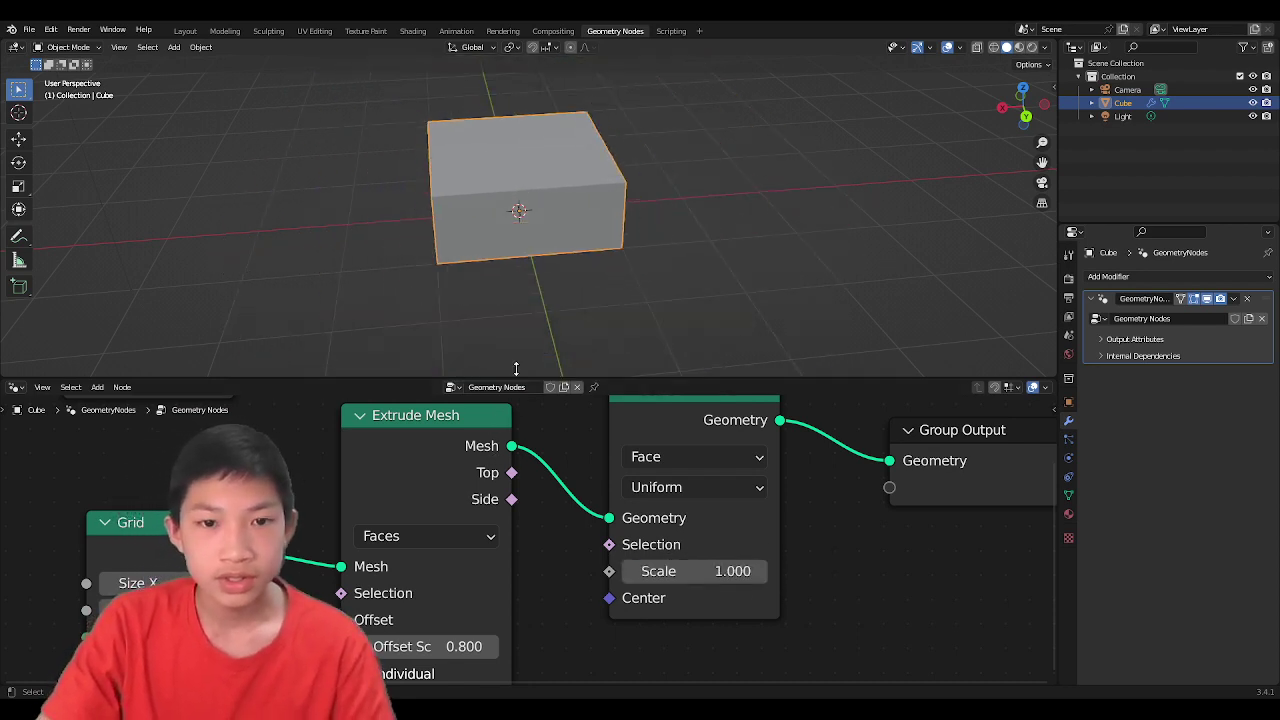
Step: Move the Extrude Mesh node slightly away from Scale Elements and connect its Top output to the Scale Elements Selection input
{"action": "scroll", "coordinate": [473, 307], "scroll_direction": "up", "scroll_amount": 2}
{"action": "scroll", "coordinate": [473, 307], "scroll_direction": "up", "scroll_amount": 1}
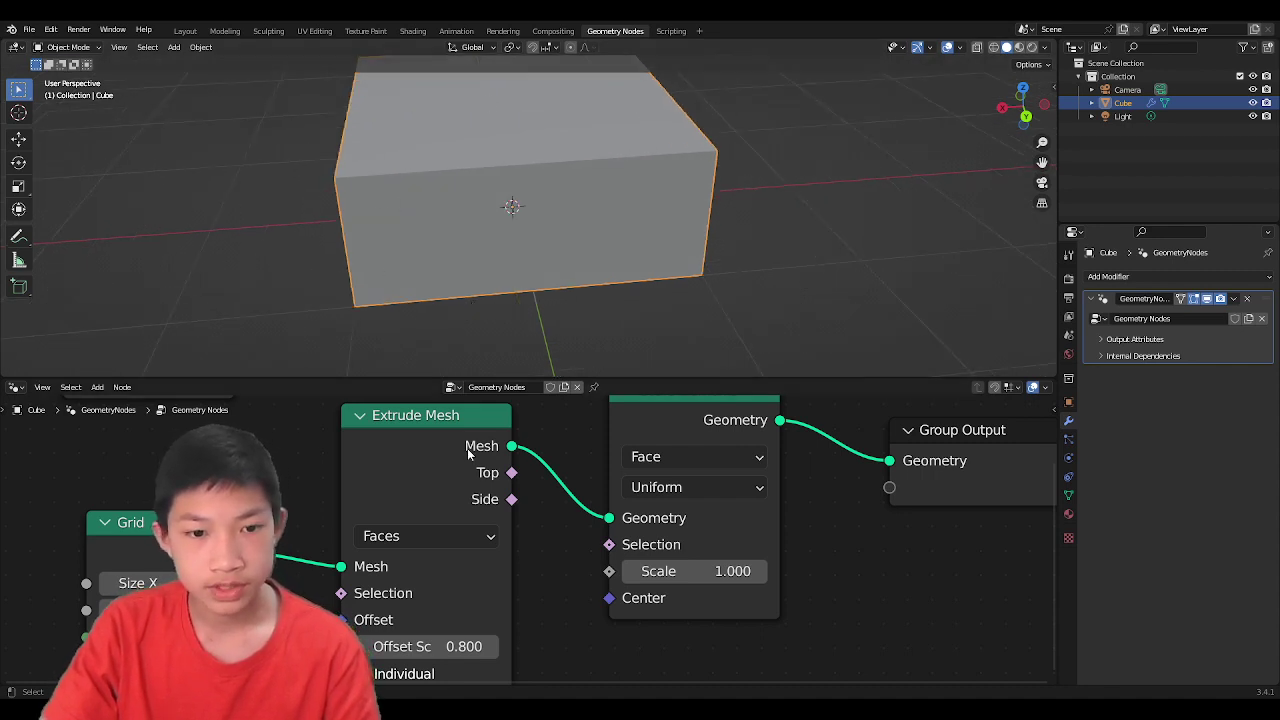
{"action": "left_click_drag", "start_coordinate": [467, 453], "coordinate": [441, 465]}
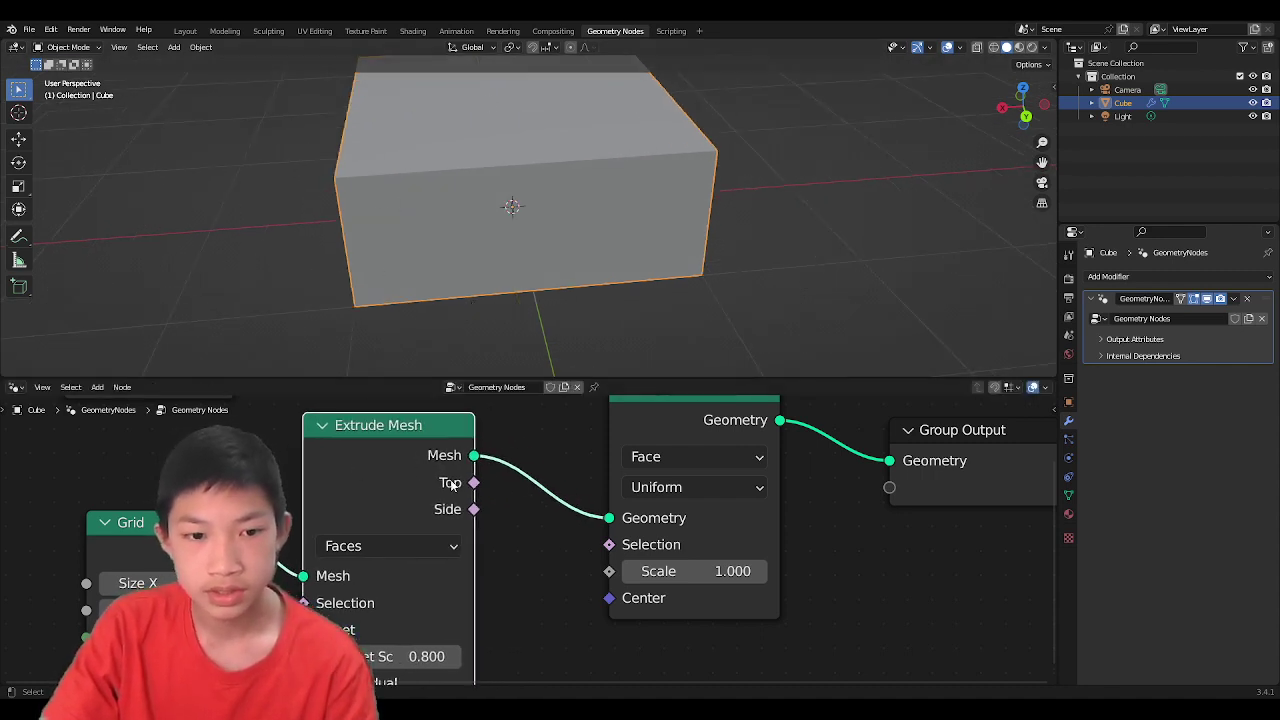
{"action": "left_click_drag", "start_coordinate": [472, 503], "coordinate": [498, 489]}
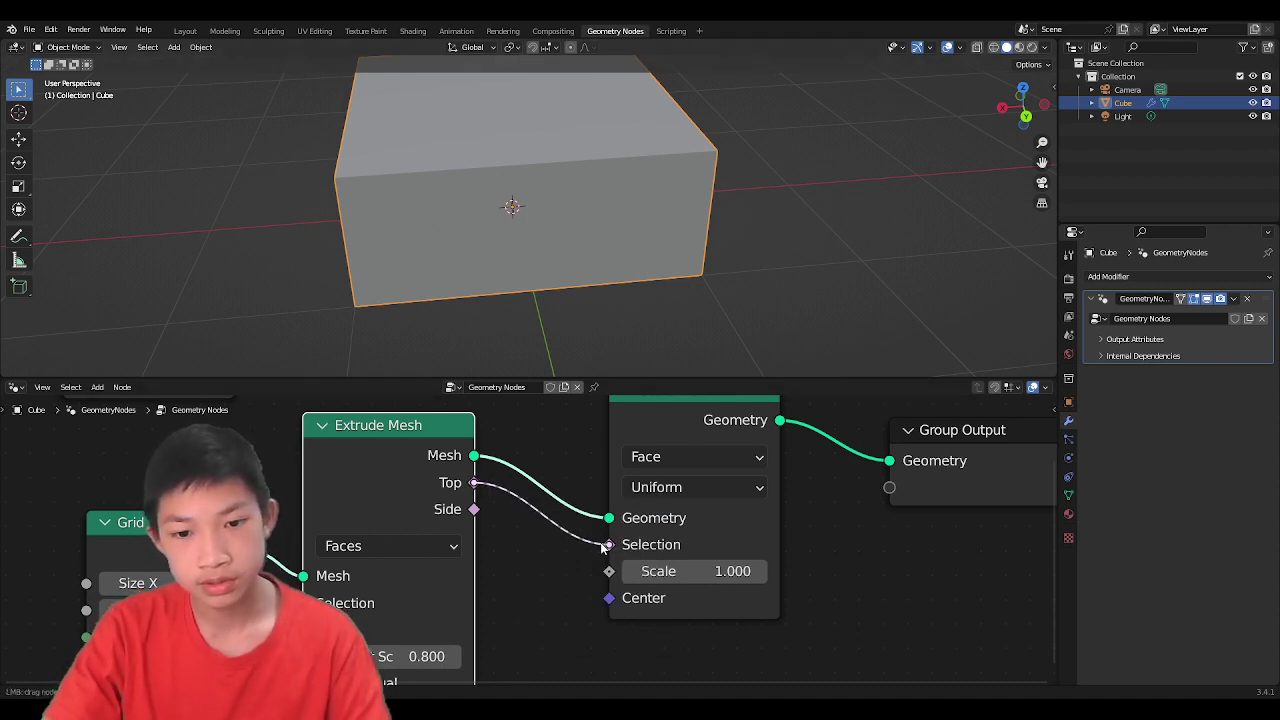
Step: Reduce the Scale Elements scale to 0.1 to taper the extruded top faces into spikes
{"action": "left_click_drag", "start_coordinate": [700, 571], "coordinate": [646, 571]}
{"action": "middle_click_drag", "start_coordinate": [757, 232], "coordinate": [950, 199]}
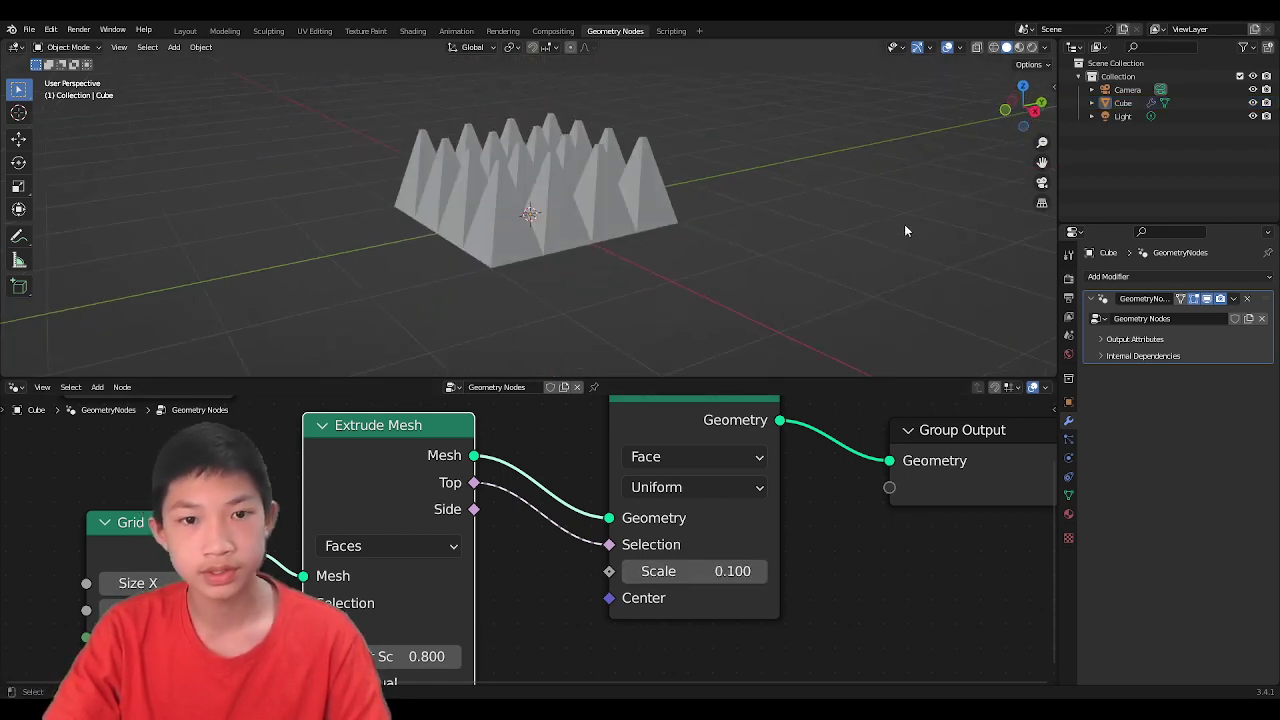
{"action": "scroll", "coordinate": [783, 472], "scroll_direction": "down", "scroll_amount": 4}
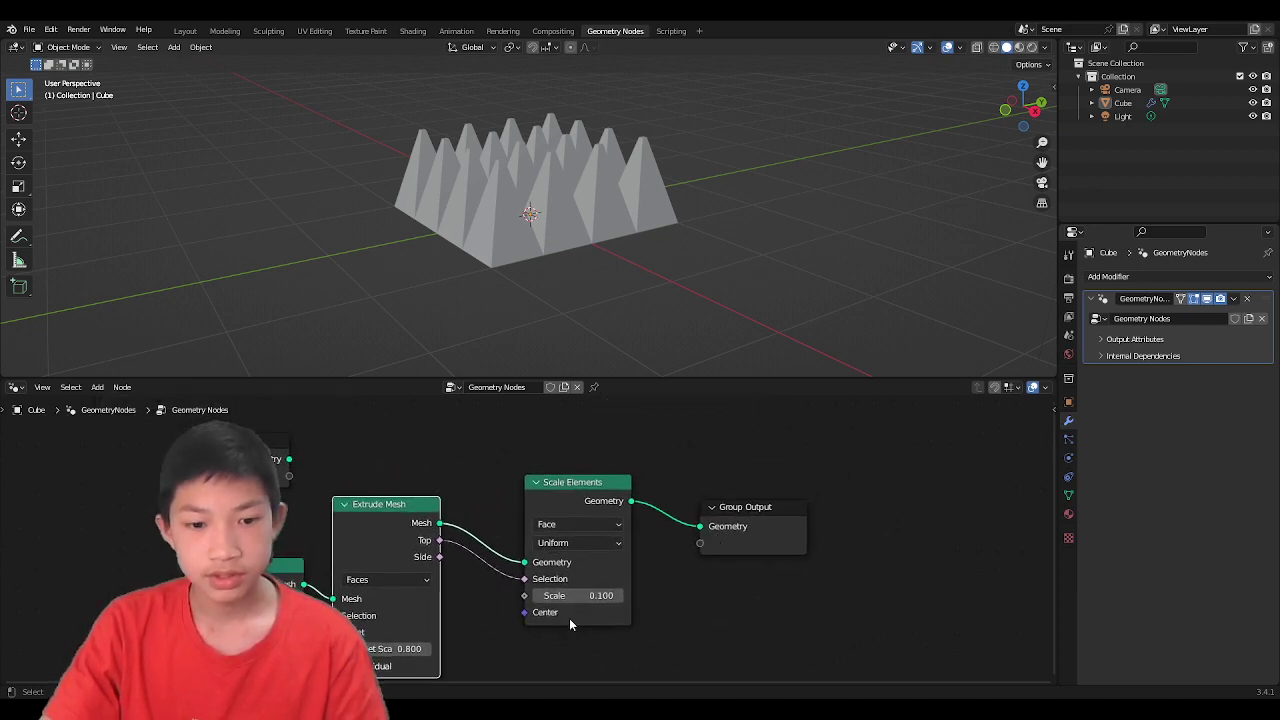